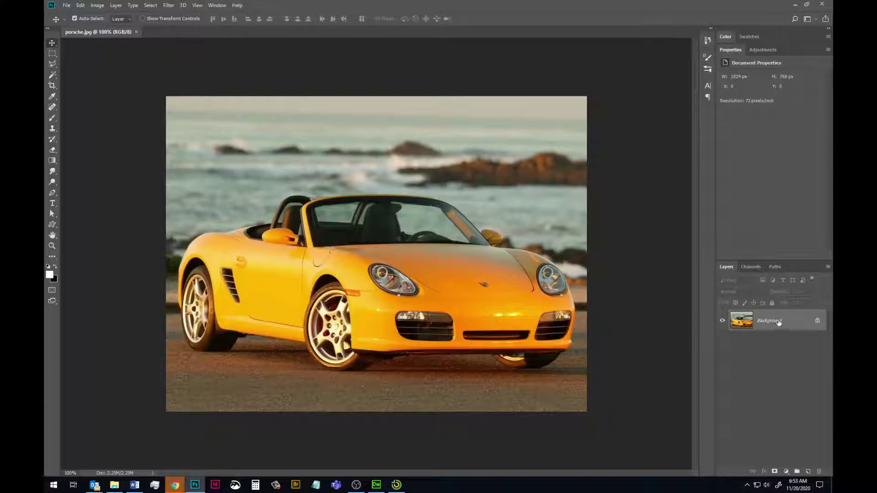
Step: Convert the locked porsche.jpg Background into an editable Layer 0, then open the Edit menu
double_click(742, 321, "alt")
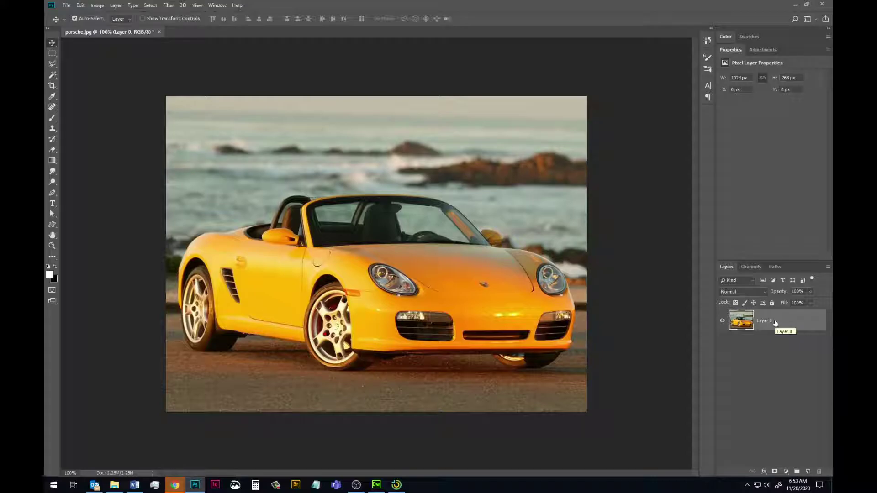
left_click(82, 5)
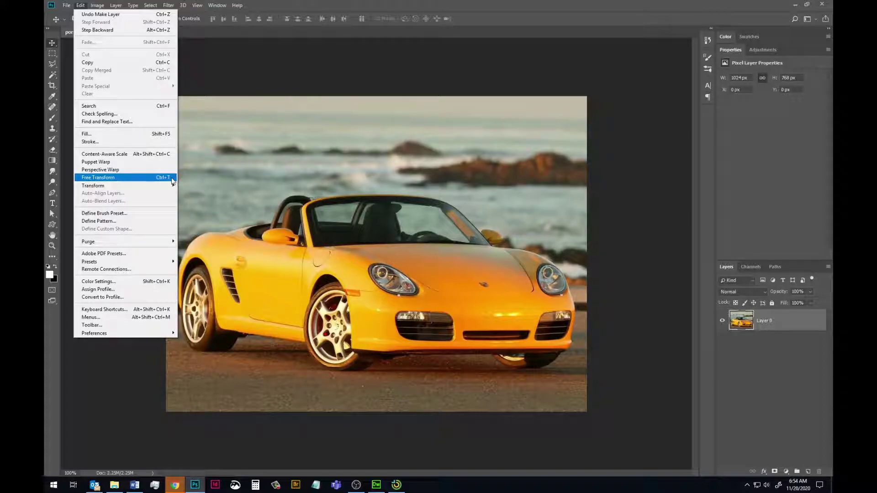
Step: Scale the Porsche photo down toward the lower right, rotate it about 42°, and commit
left_click(236, 52)
key("ctrl+t")
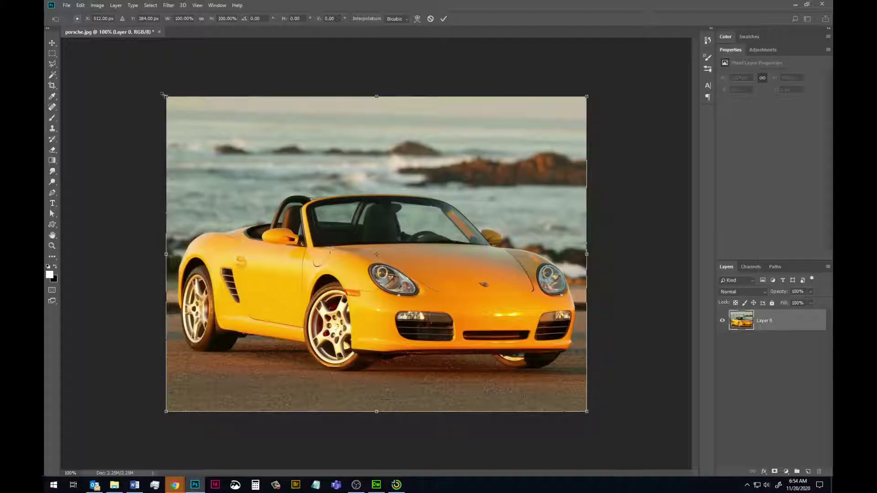
left_click_drag(163, 95, 307, 219)
left_click_drag(448, 217, 448, 327)
left_click_drag(305, 328, 450, 174)
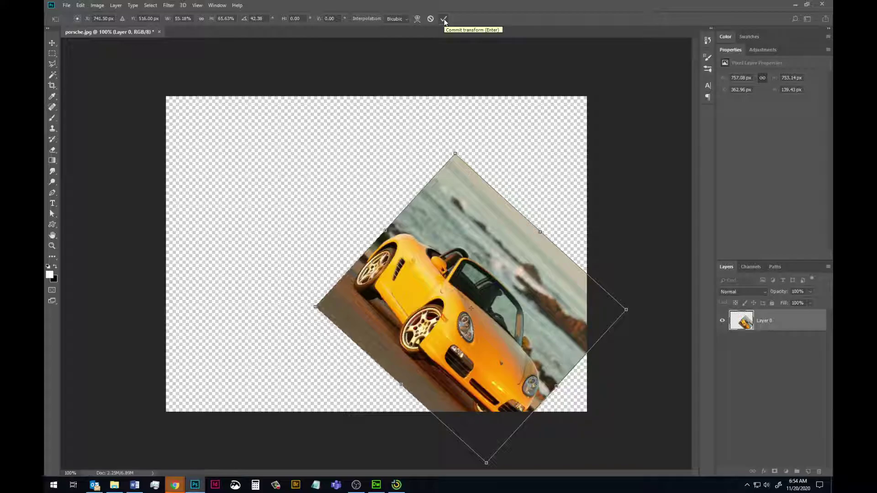
left_click(443, 19)
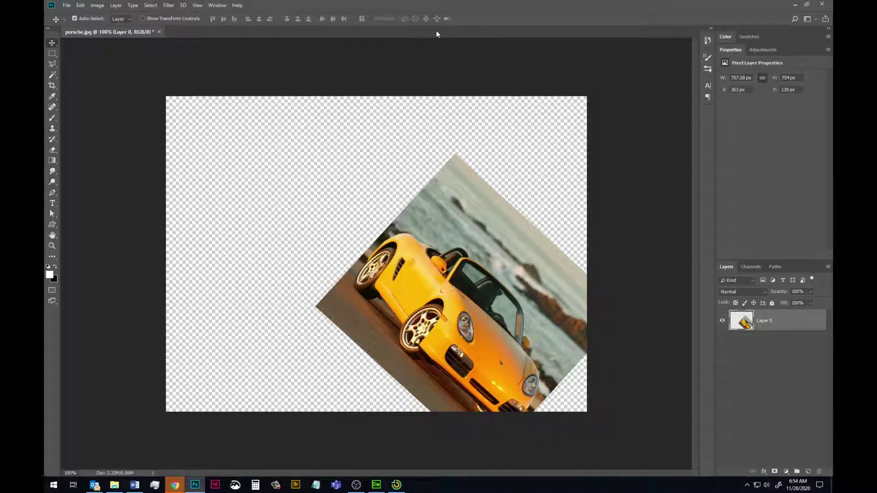
Step: Undo the rotated transform, then try shrinking the photo into the bottom-right and cancel it
key("ctrl")
key("ctrl+z")
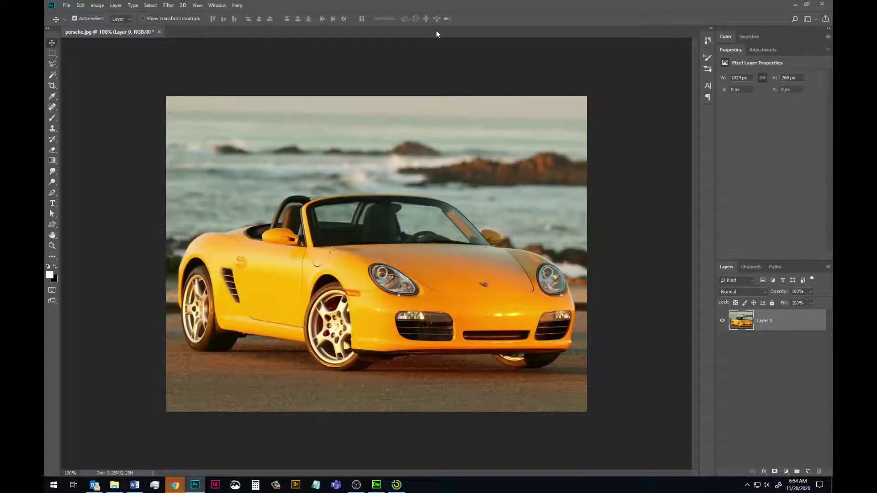
key("ctrl")
key("ctrl+t")
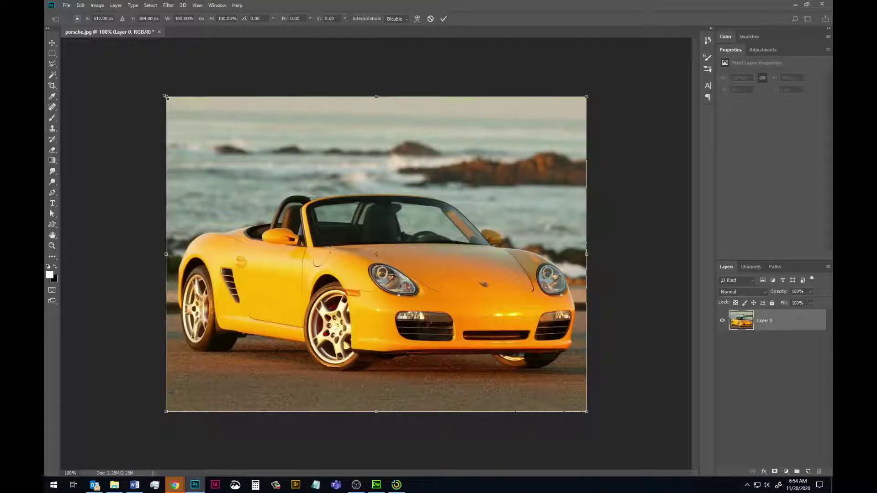
left_click_drag(166, 96, 400, 289)
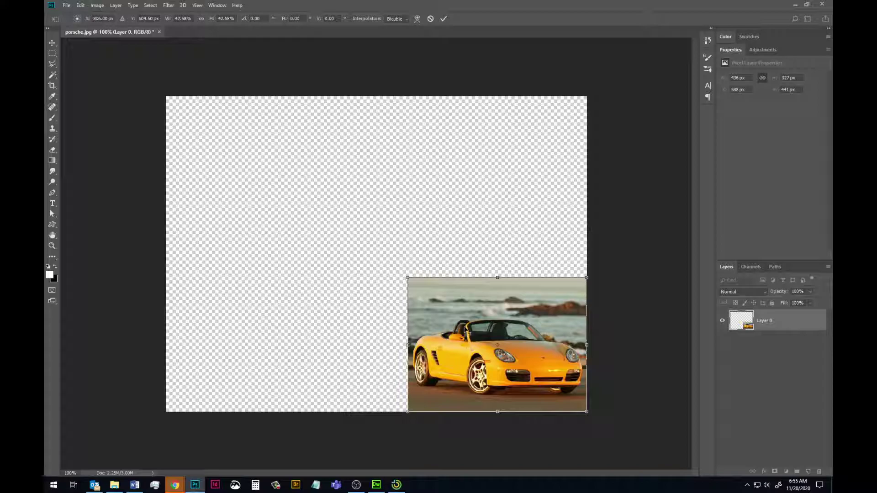
key("Escape")
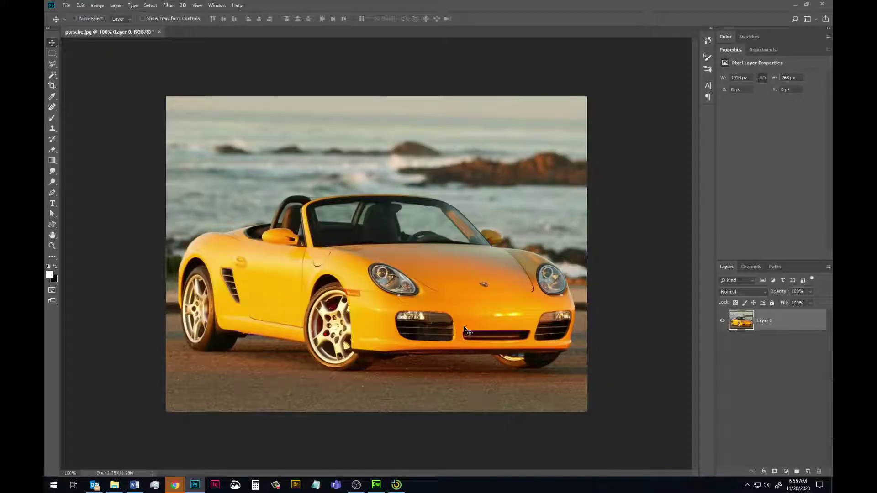
Step: Try scaling the photo into the top-left and squashing it into the bottom strip, discarding both
key("ctrl+t")
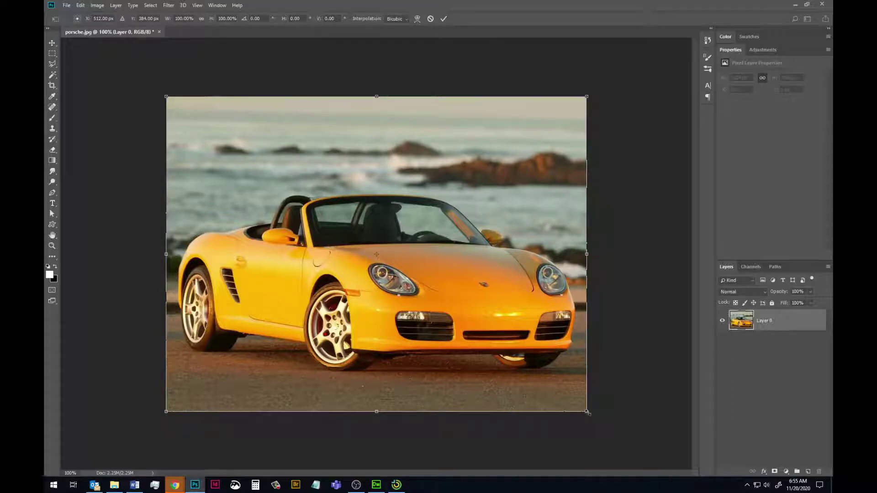
left_click_drag(587, 412, 348, 219)
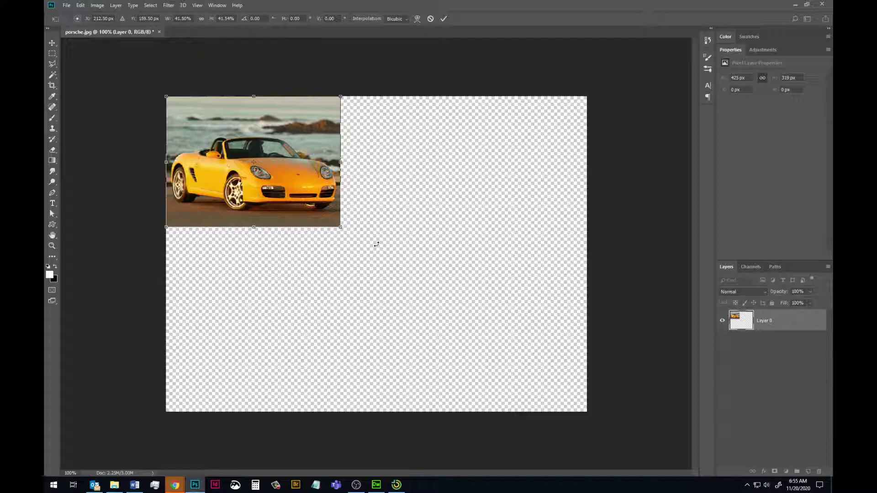
key("ctrl+z")
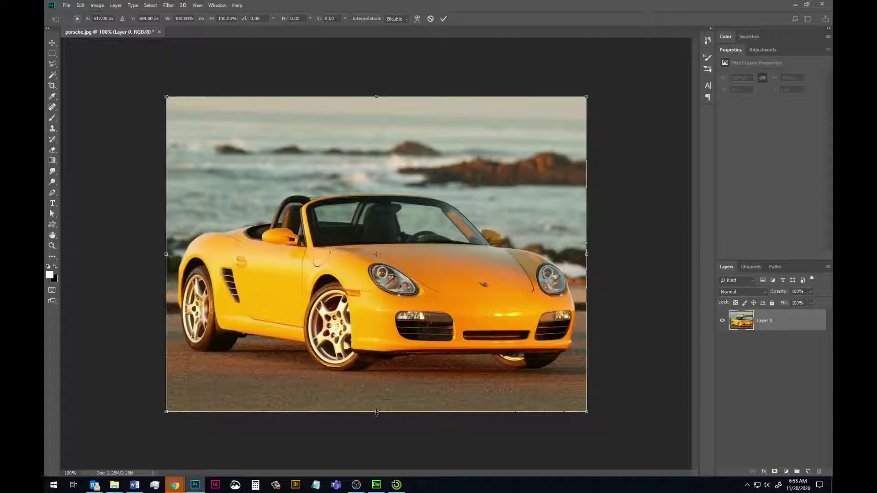
left_click_drag(376, 96, 371, 360)
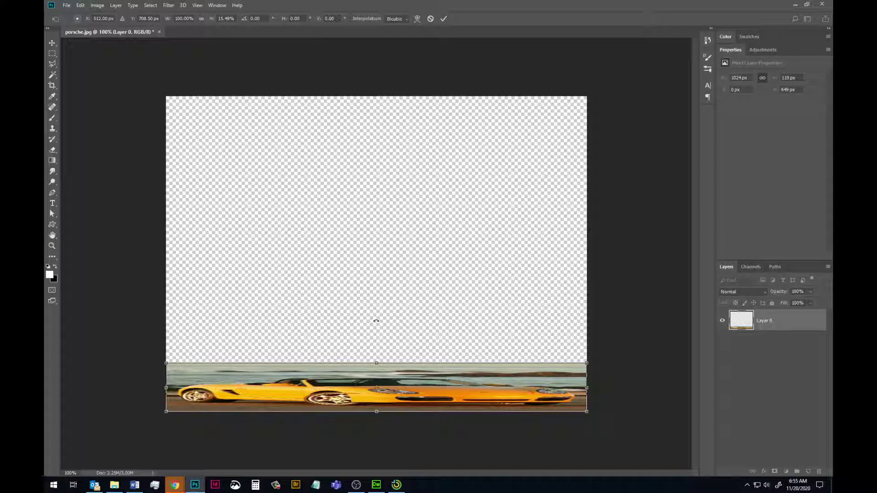
key("Escape")
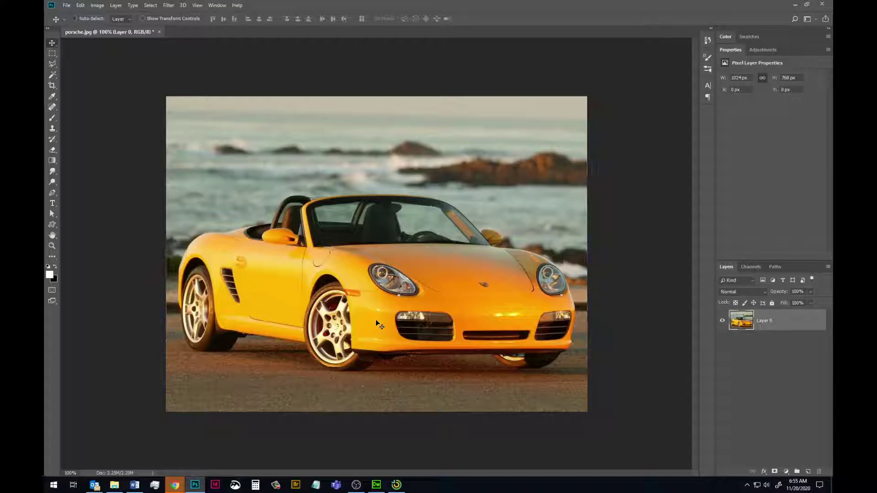
key("ctrl+t")
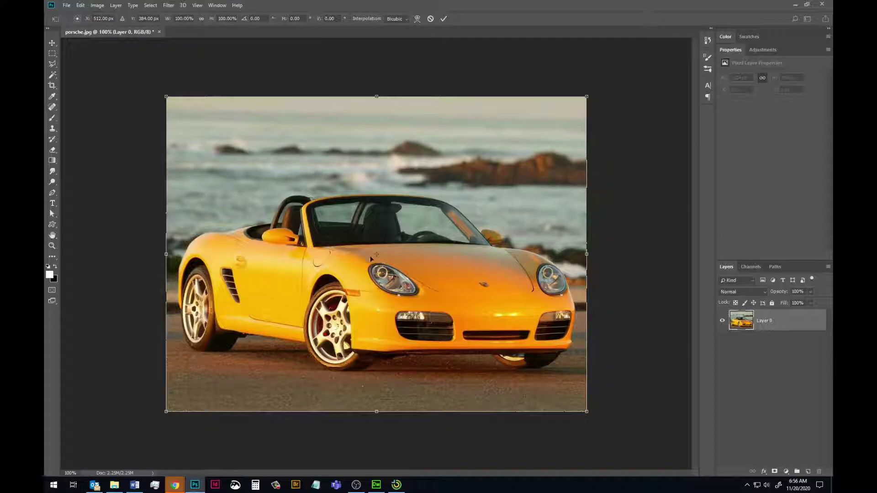
left_click_drag(595, 70, 639, 132)
key("Escape")
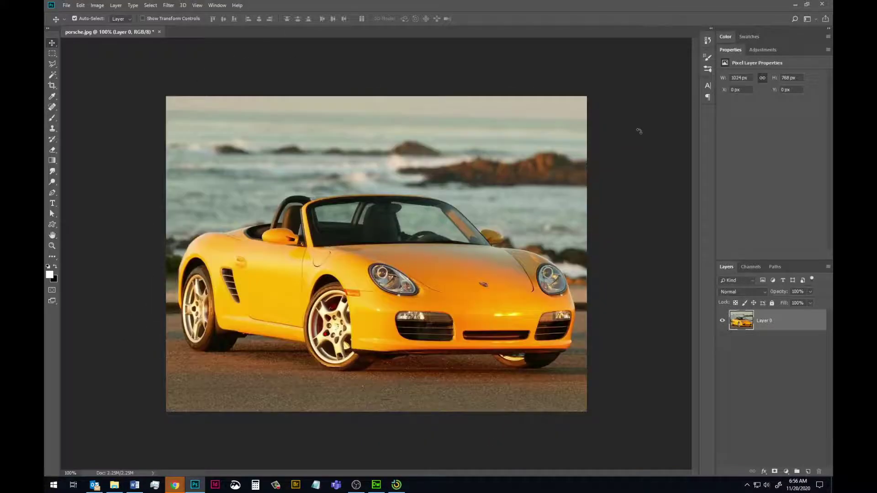
key("ctrl+t")
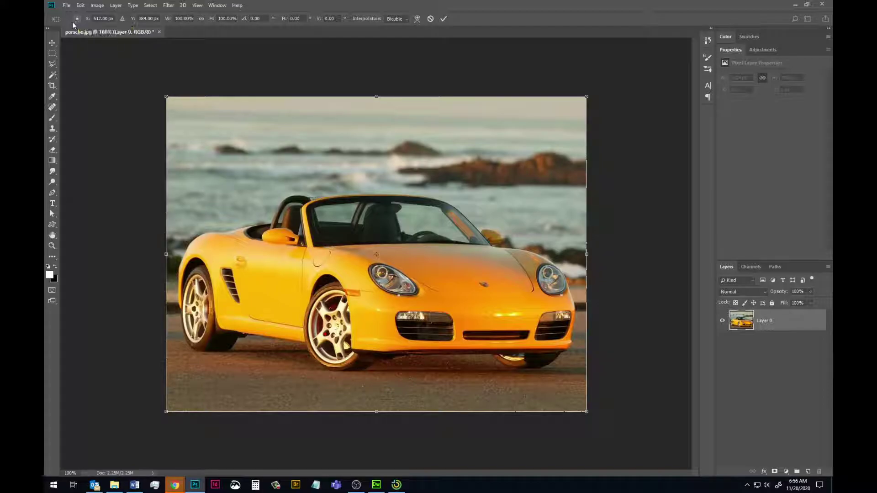
left_click(74, 21)
left_click_drag(597, 78, 379, 86)
left_click(430, 19)
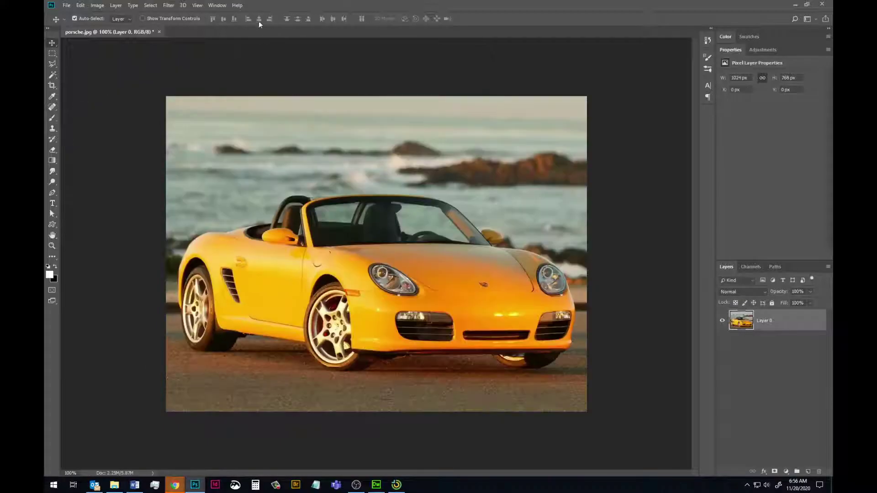
key("ctrl+t")
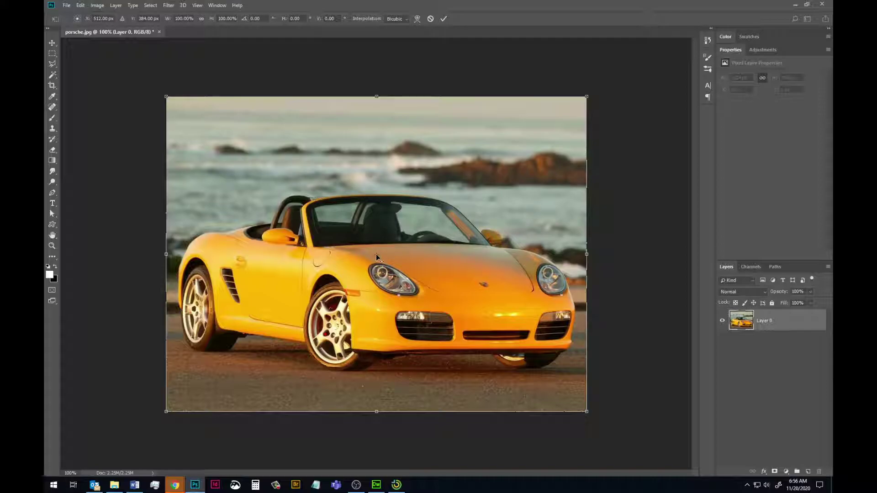
left_click_drag(377, 257, 485, 287)
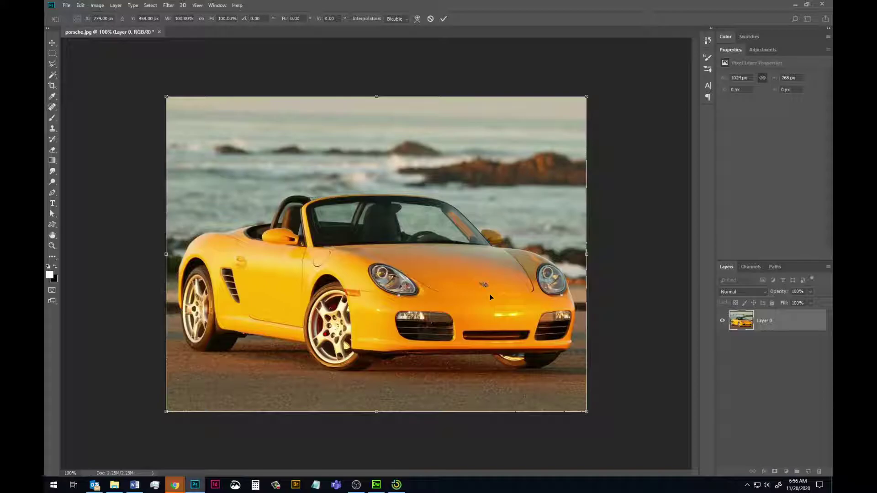
left_click_drag(602, 82, 571, 165)
key("Escape")
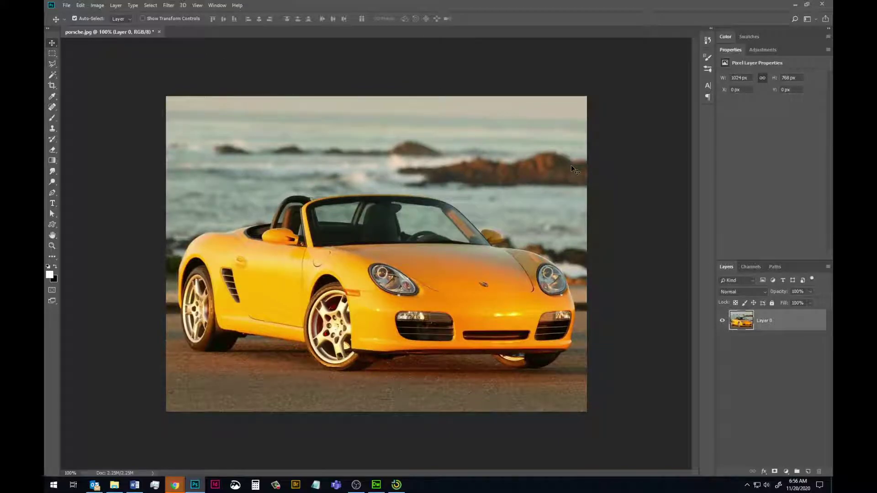
Step: Squeeze the photo to 42% width (430 px) via W:, after undoing a trial move to X 930 px
key("ctrl+t")
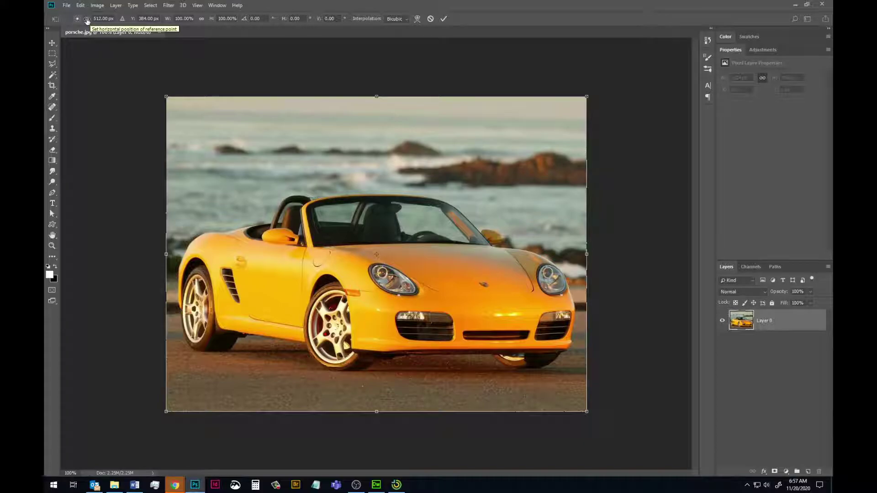
left_click_drag(86, 21, 260, 22)
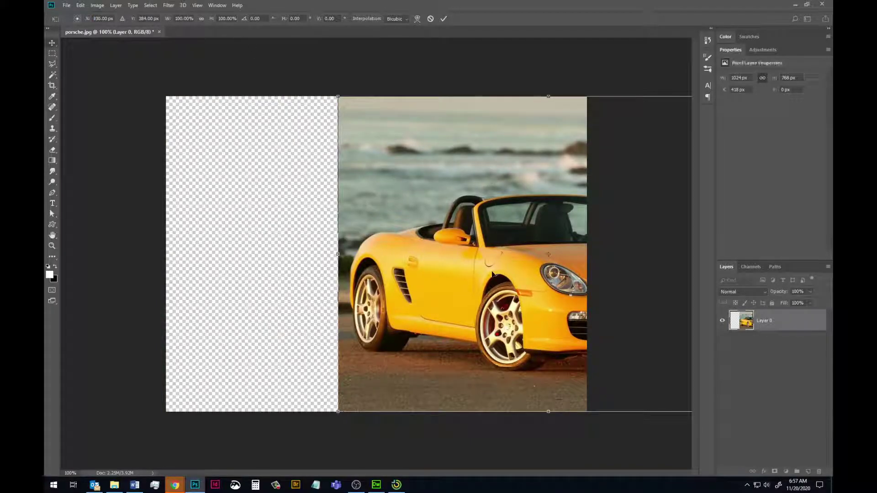
key("ctrl+z")
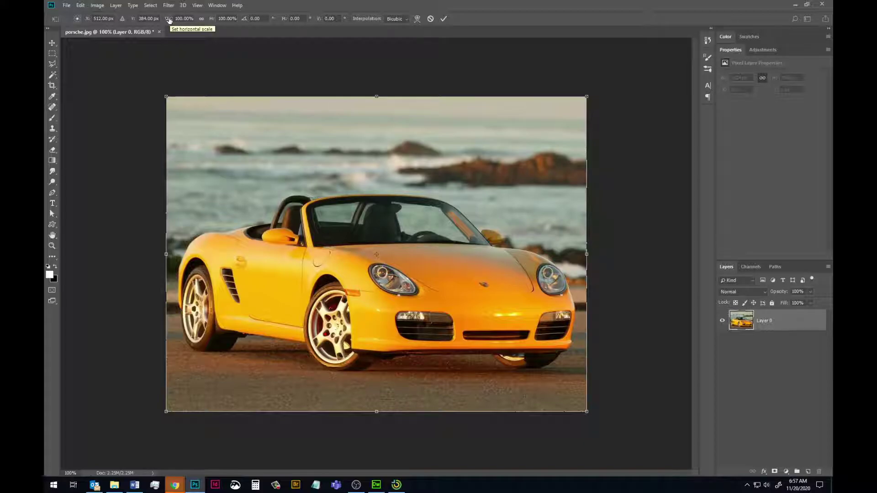
left_click_drag(169, 20, 146, 22)
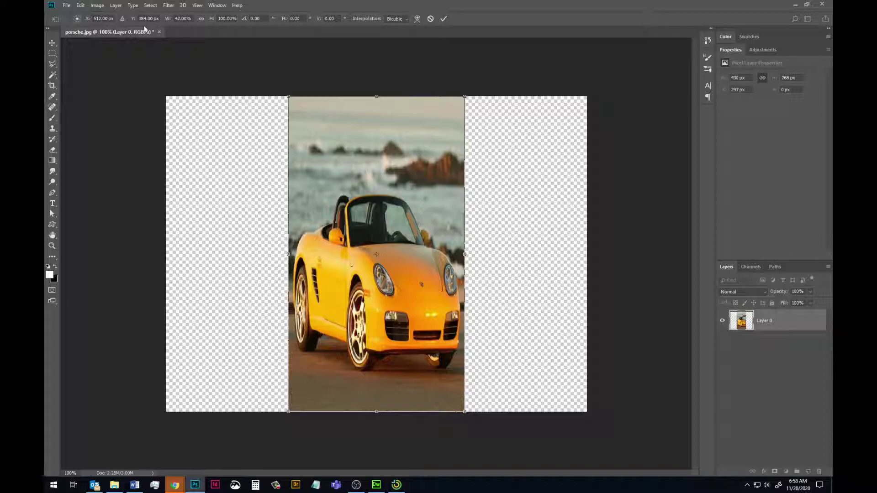
Step: Restore full width, link W and H, try a proportional 35% scale, then undo back to 100%
key("ctrl+z")
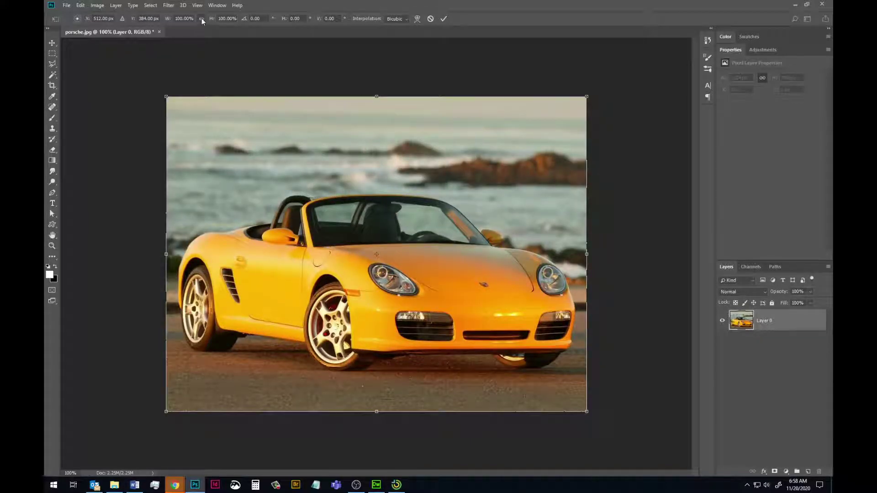
left_click(201, 18)
left_click_drag(211, 20, 184, 19)
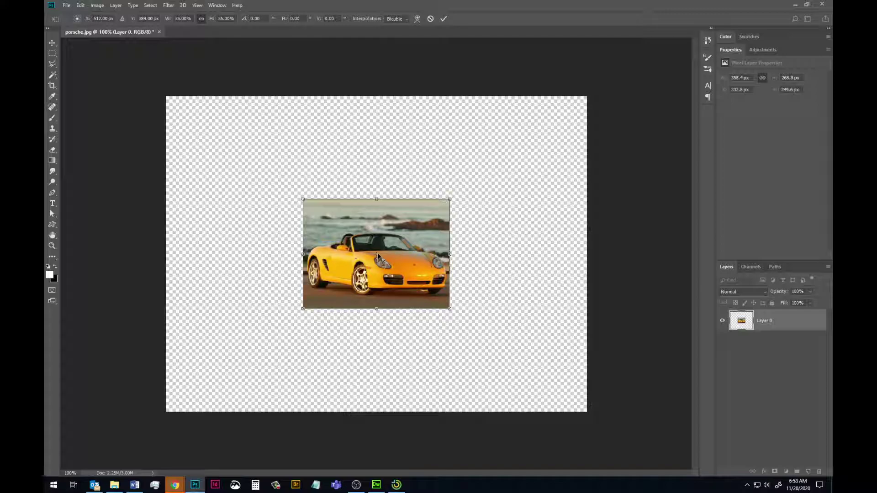
key("ctrl+z")
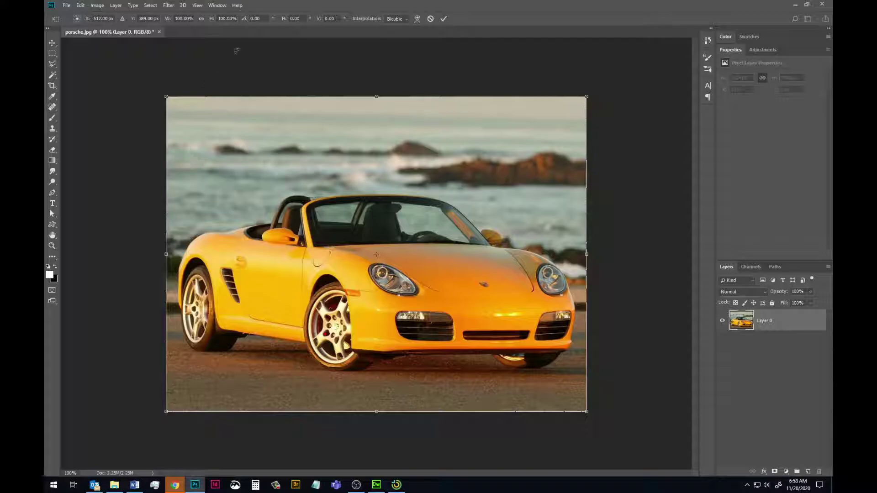
left_click(251, 19)
type("25")
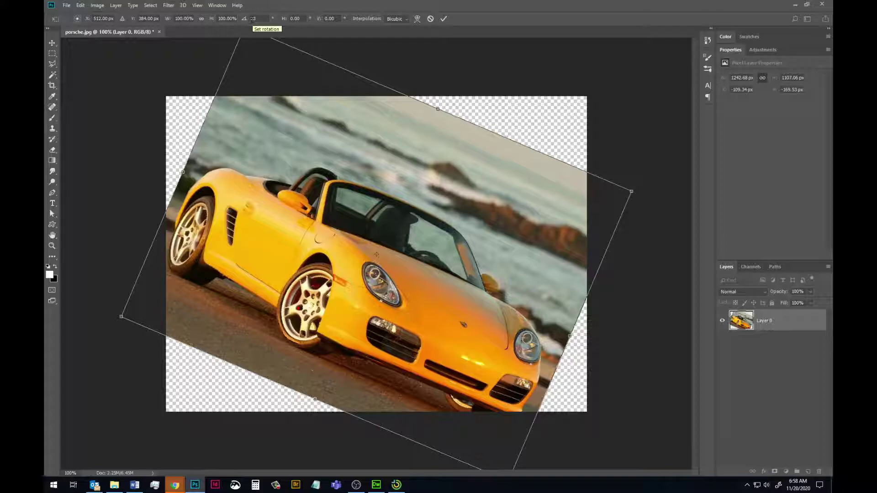
key("Return")
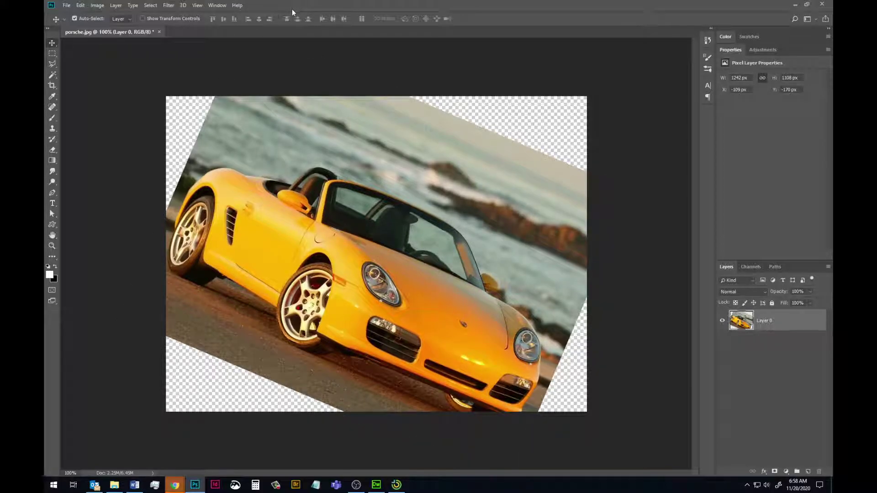
key("ctrl+z")
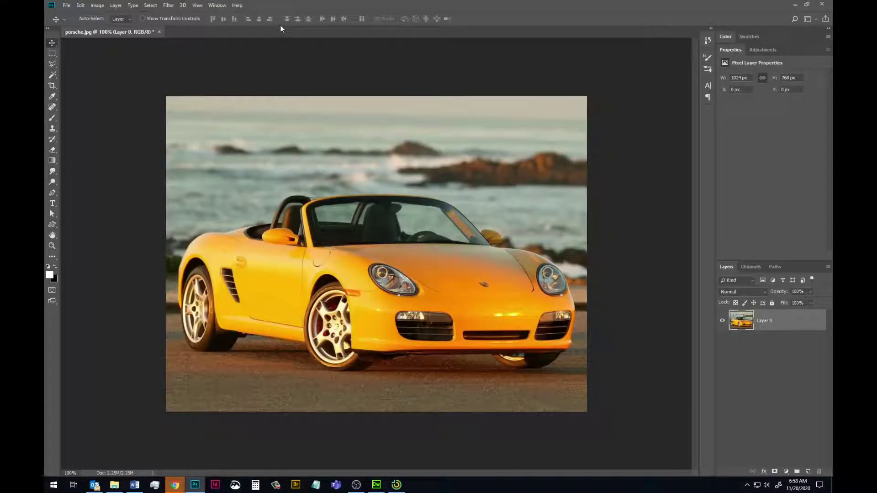
key("ctrl+t")
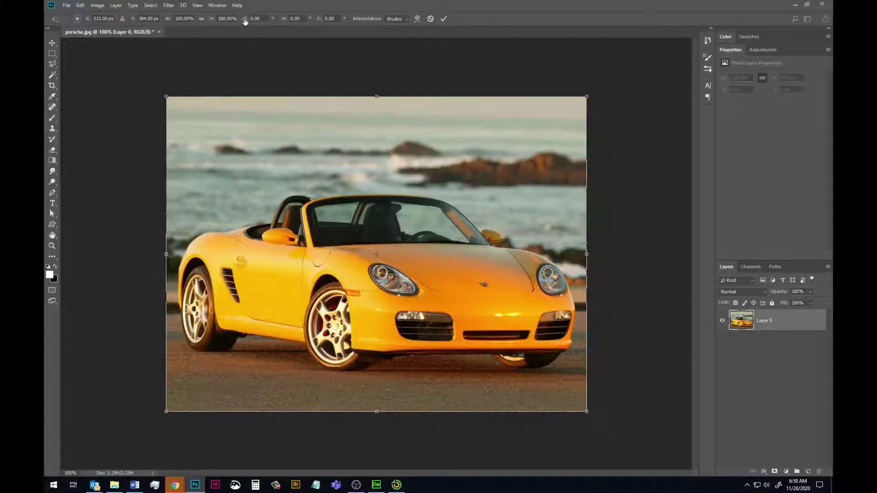
left_click_drag(244, 21, 503, 50)
key("Escape")
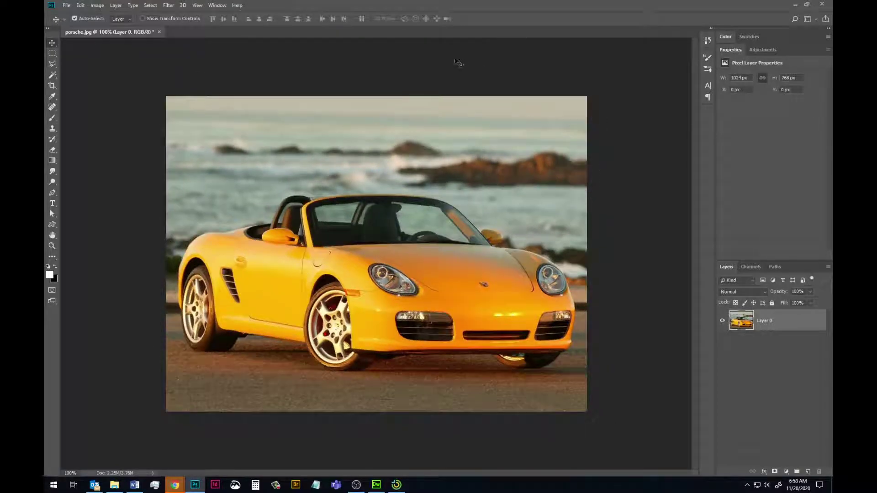
key("ctrl+t")
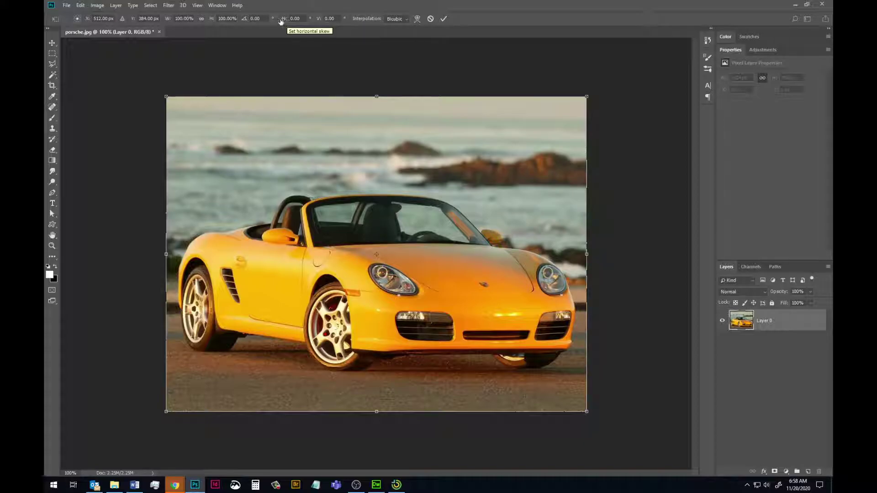
left_click_drag(283, 21, 613, 27)
left_click_drag(292, 16, 223, 18)
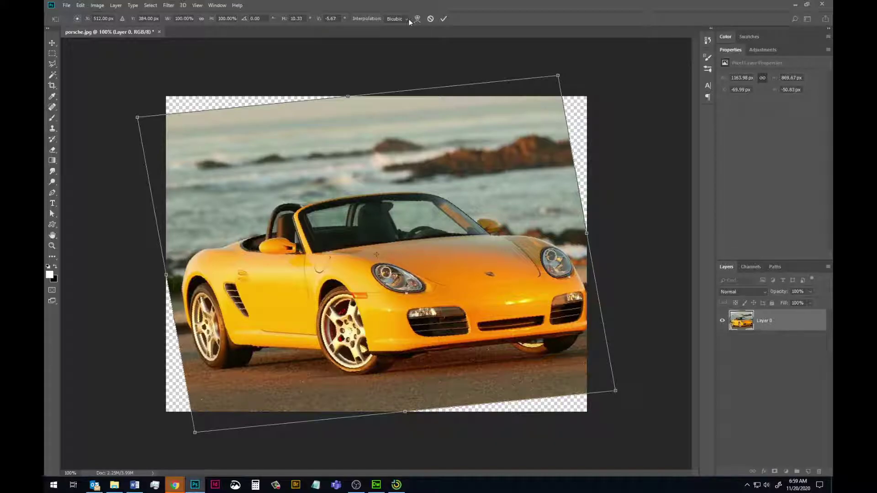
left_click(430, 18)
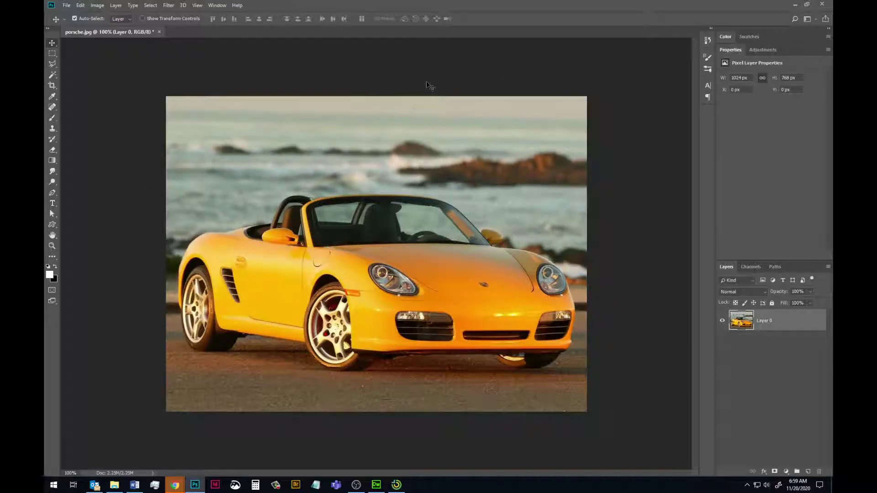
key("ctrl+t")
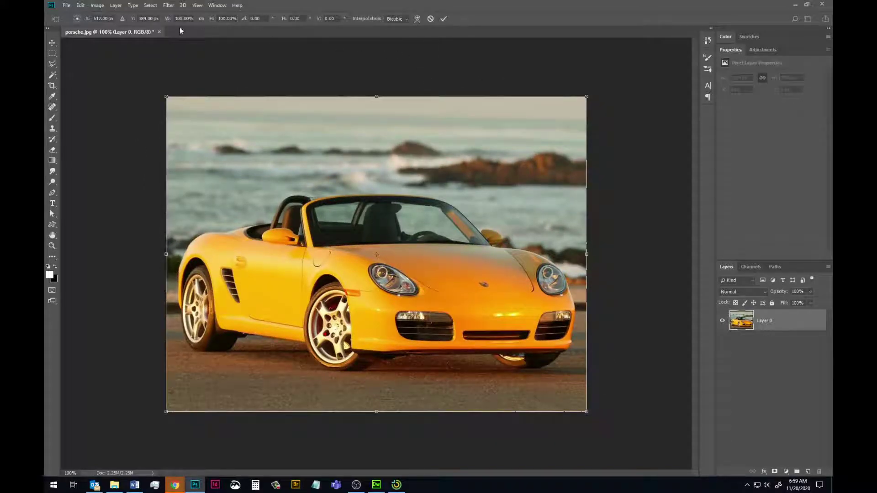
Step: Switch to Warp and bend the photo's corners, bottom edge and right side into a custom warp
left_click(417, 19)
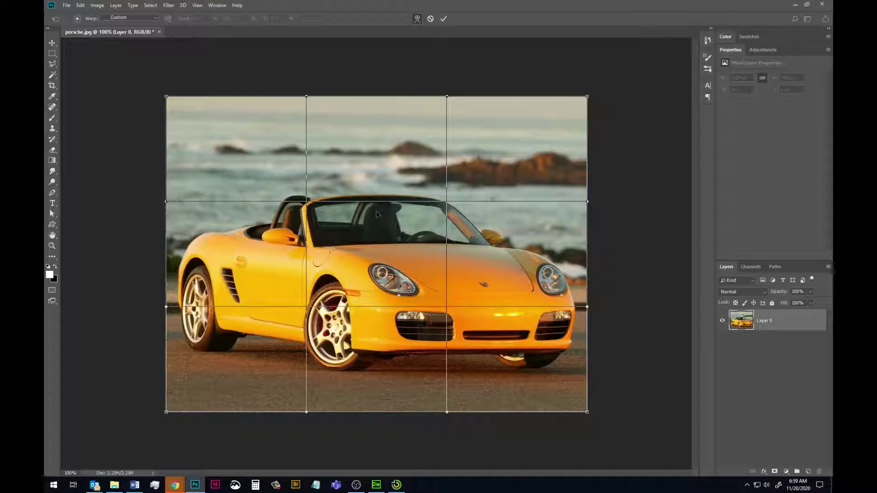
left_click_drag(166, 97, 402, 300)
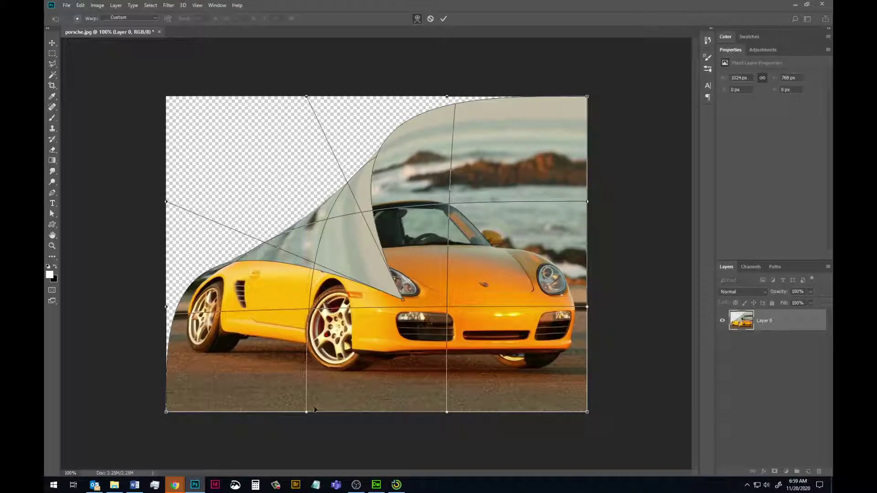
left_click_drag(306, 412, 172, 229)
left_click_drag(448, 245, 534, 240)
left_click_drag(587, 202, 590, 88)
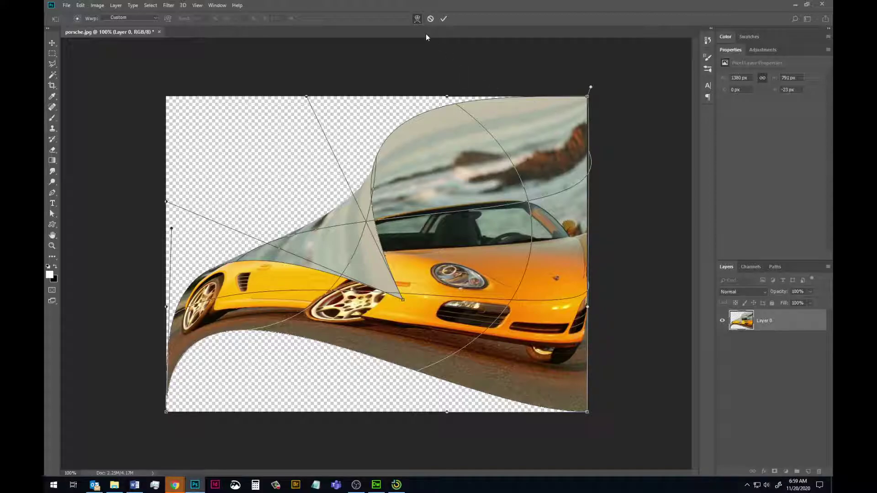
Step: Discard the warp and start a fresh 100% Free Transform on Layer 0
key("Escape")
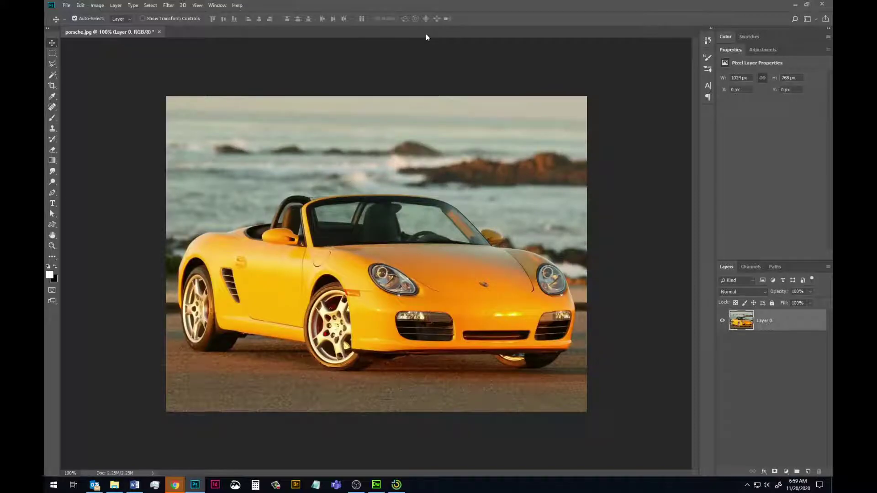
key("ctrl+t")
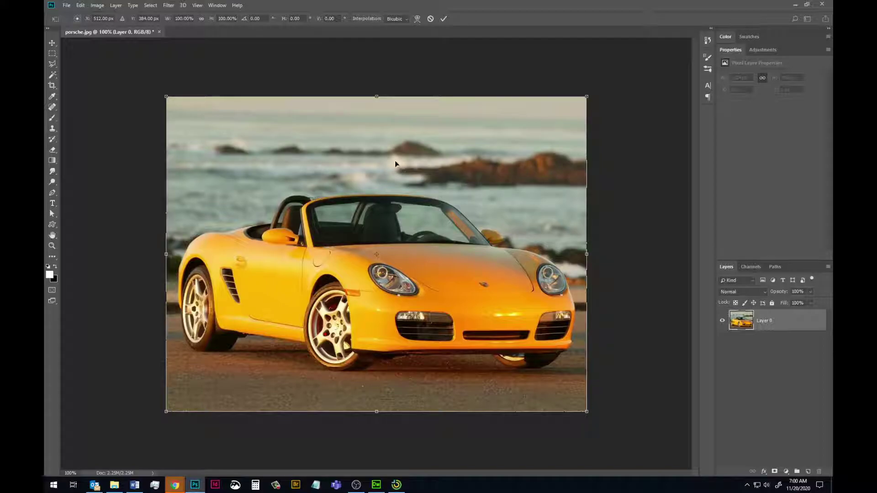
Step: Check the transform context menu, then drag the top handle to squash and slant the photo downward
right_click(405, 153)
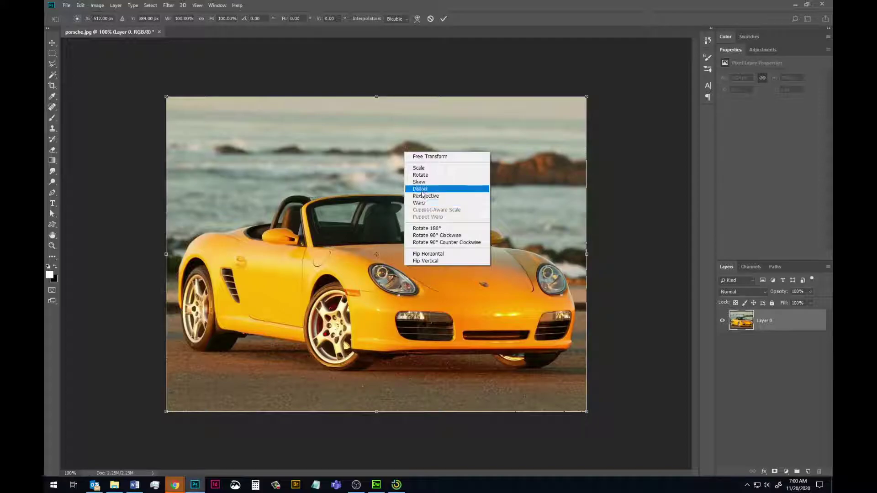
left_click(191, 111)
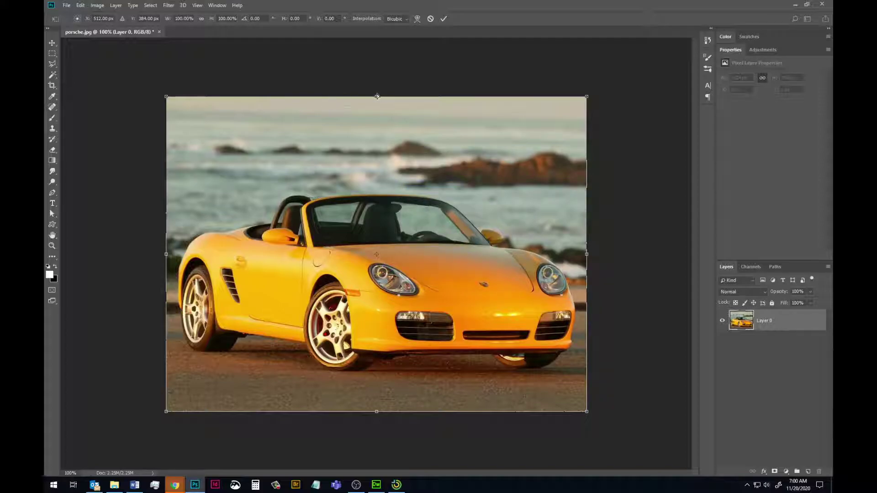
left_click_drag(377, 96, 288, 262)
Step: Cancel the squash, then try a Distort transform on the right edge and discard it
key("Escape")
key("ctrl+t")
right_click(327, 215)
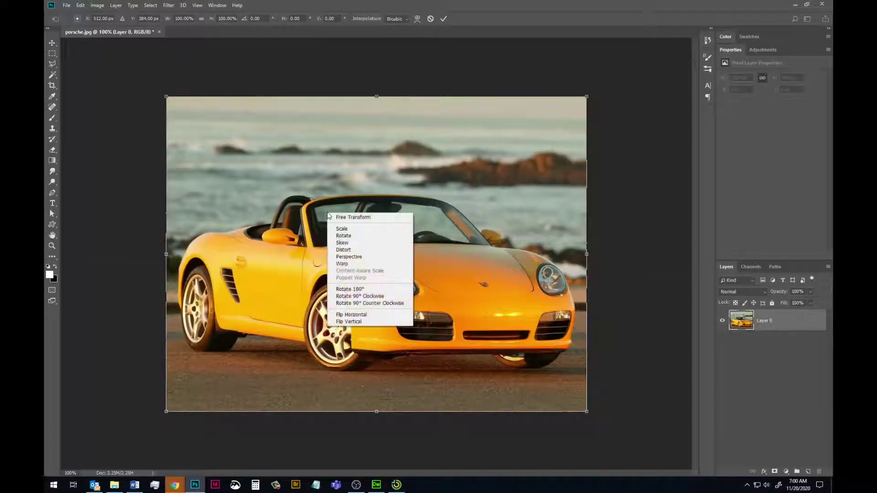
left_click(356, 255)
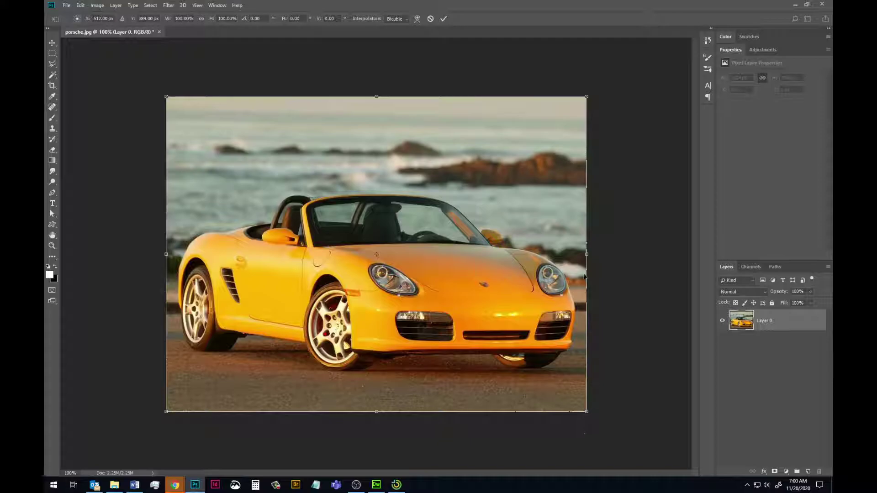
left_click_drag(586, 258, 587, 277)
left_click_drag(443, 258, 432, 236)
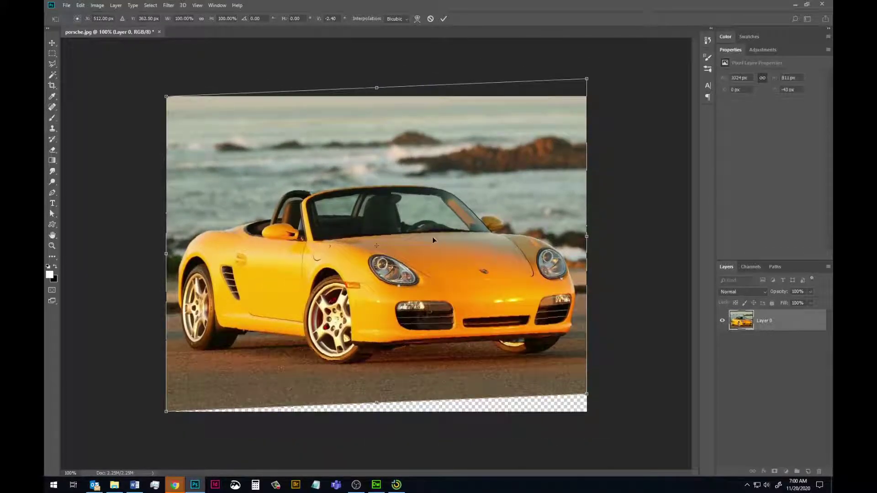
key("Escape")
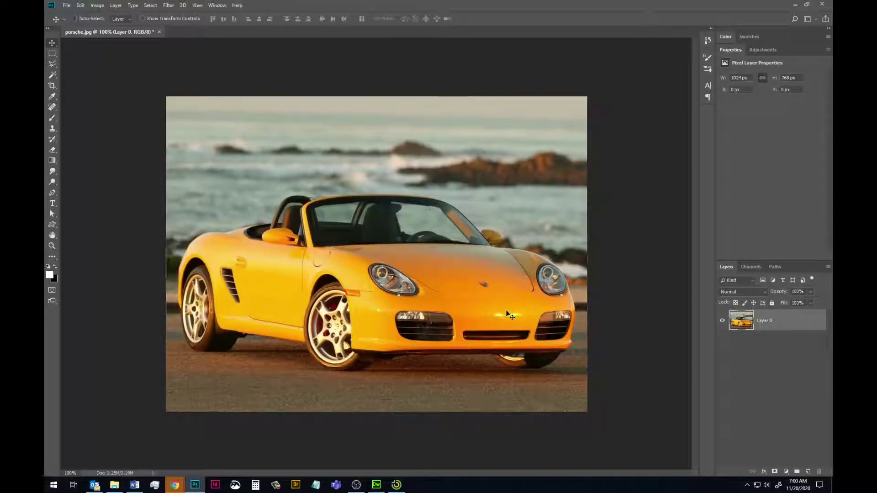
Step: Apply Perspective, narrowing the bottom and spreading the top corners, leaving the photo at 84% width
key("ctrl+t")
right_click(449, 302)
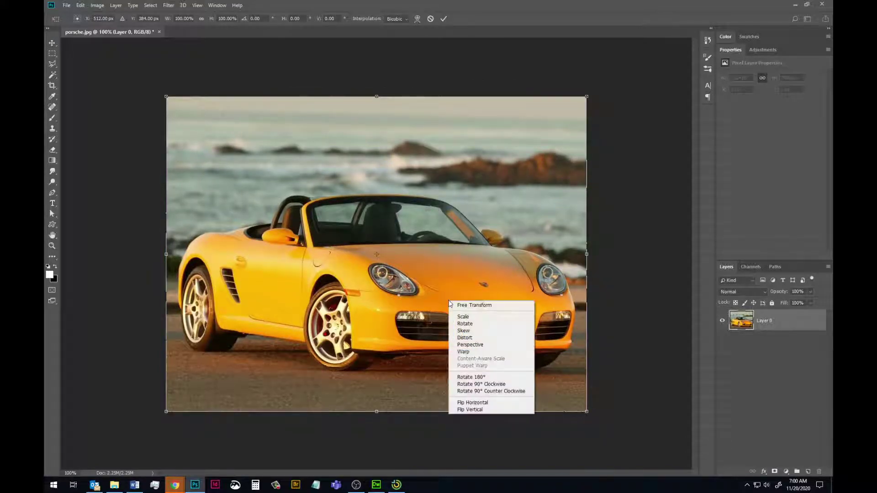
left_click(470, 345)
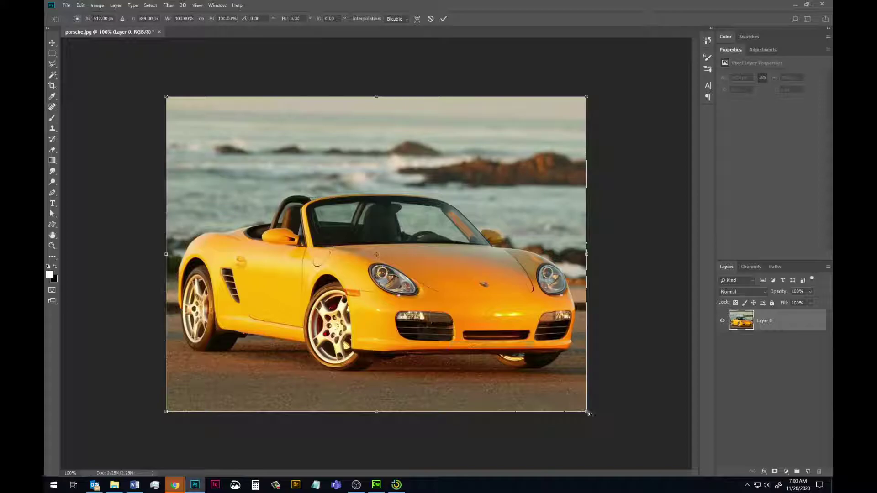
left_click_drag(587, 412, 553, 380)
left_click_drag(586, 97, 553, 101)
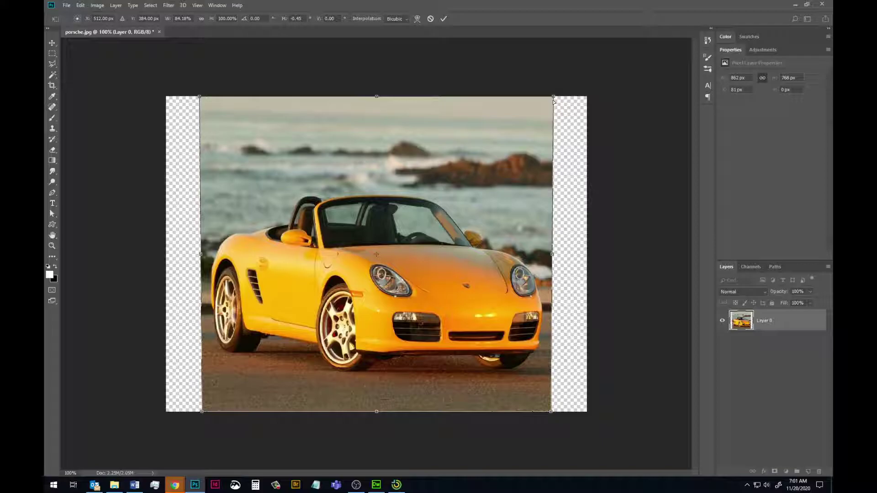
key("Escape")
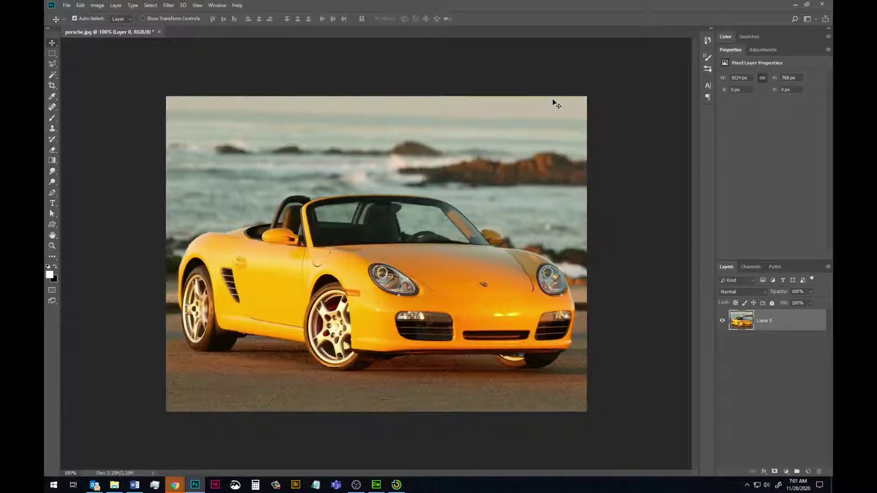
key("ctrl+t")
right_click(339, 186)
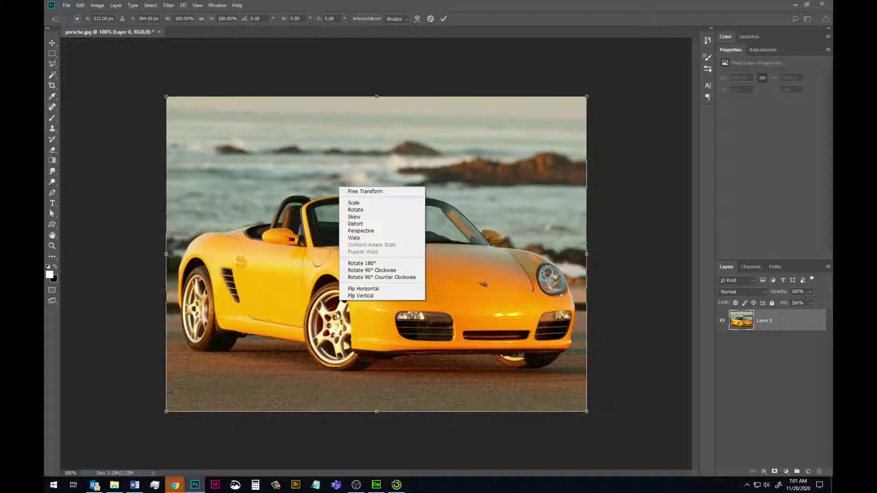
left_click(377, 288)
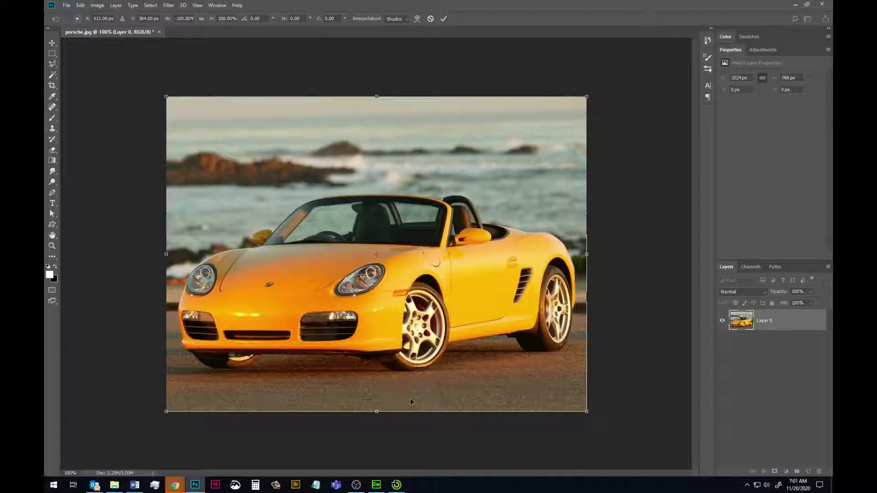
key("Return")
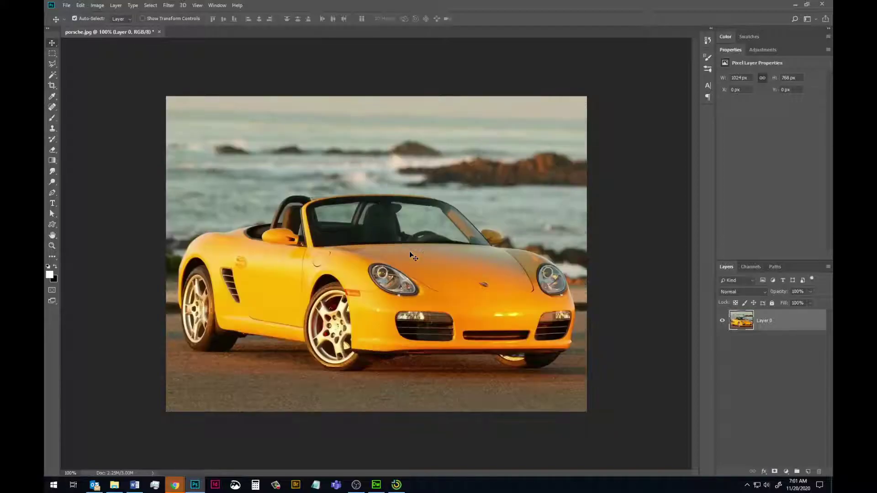
key("ctrl+t")
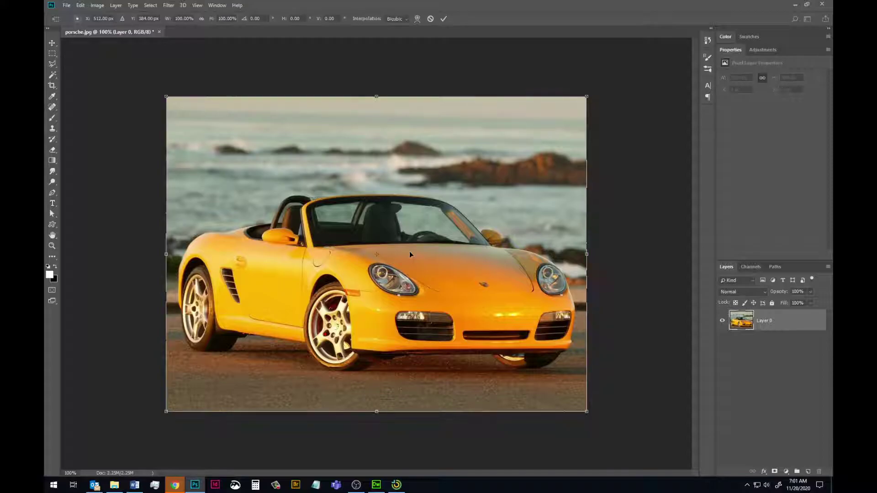
right_click(406, 229)
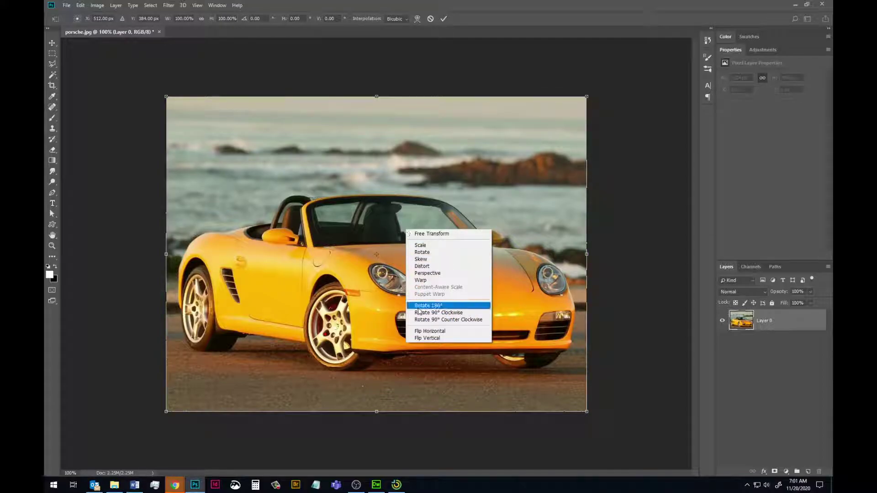
left_click(432, 338)
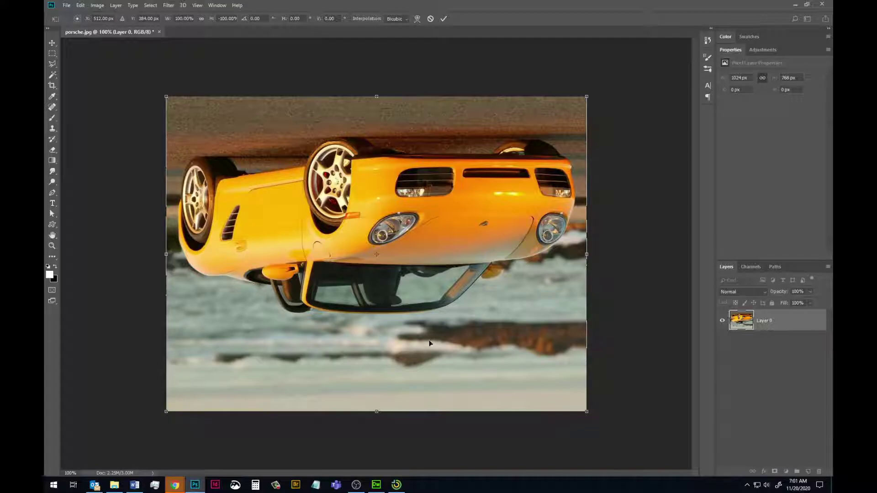
Step: Cancel the flip so the photo is upright, with no transform left active
key("Escape")
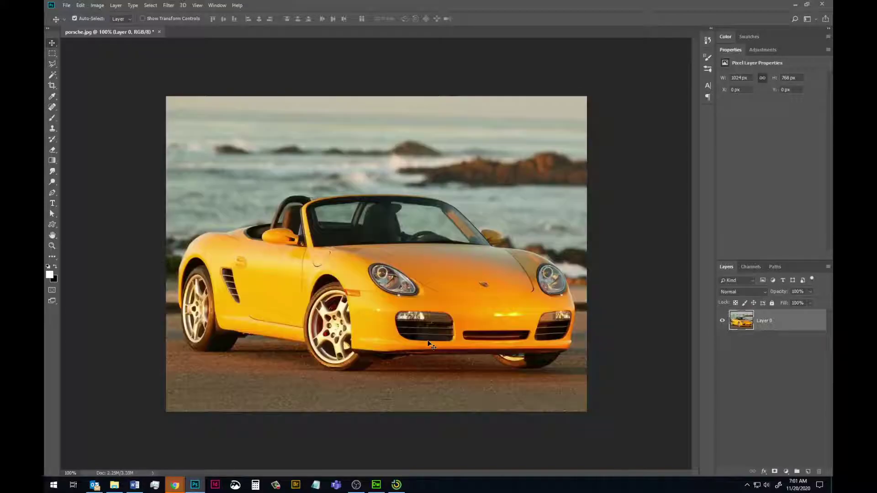
key("ctrl+t")
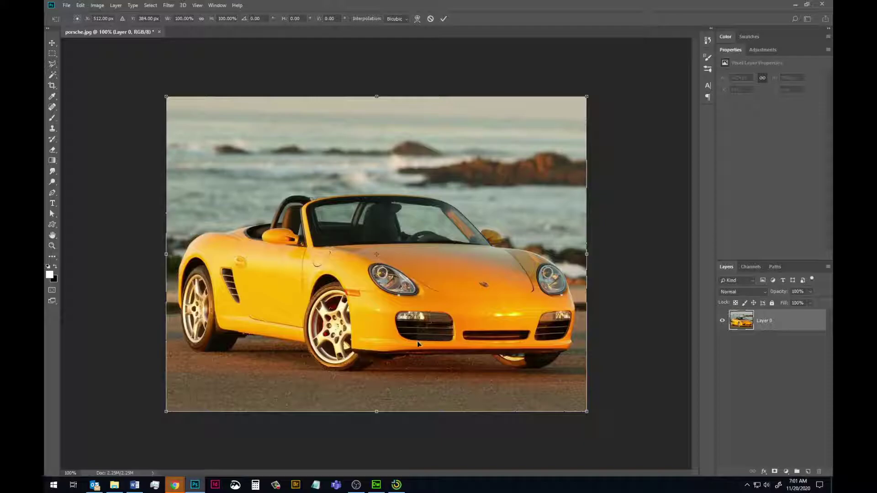
left_click(80, 5)
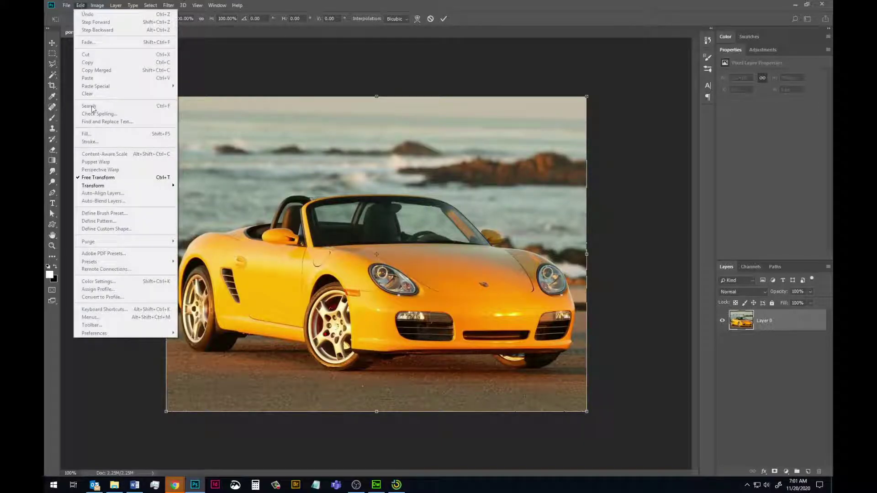
left_click(430, 18)
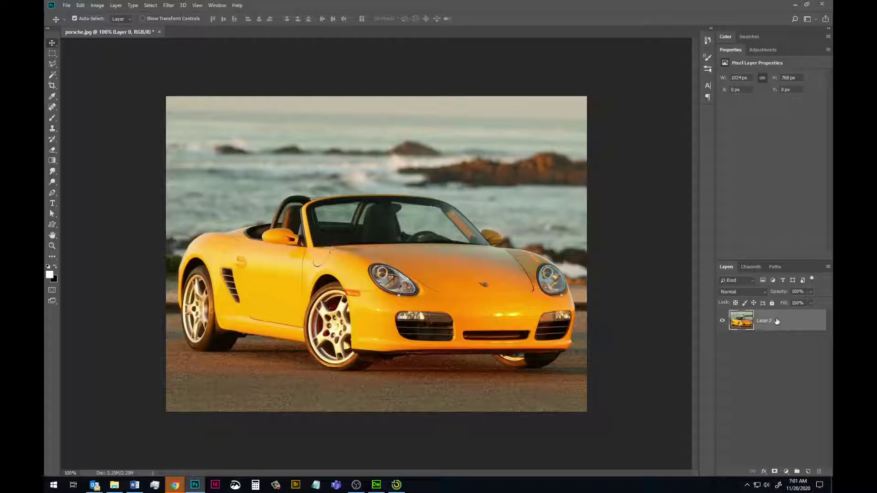
Step: Apply Edit > Transform > Again, then repeat it three times with Shift+Ctrl+T to tilt the layer
left_click(80, 5)
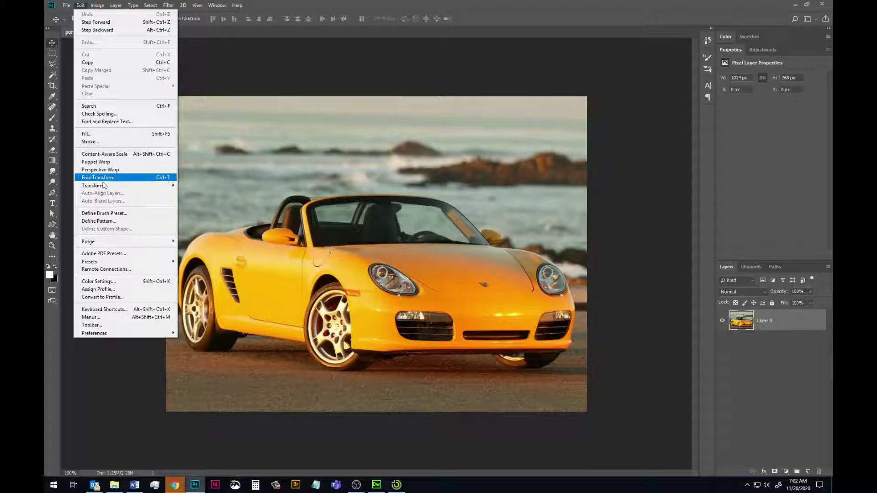
mouse_move(102, 187)
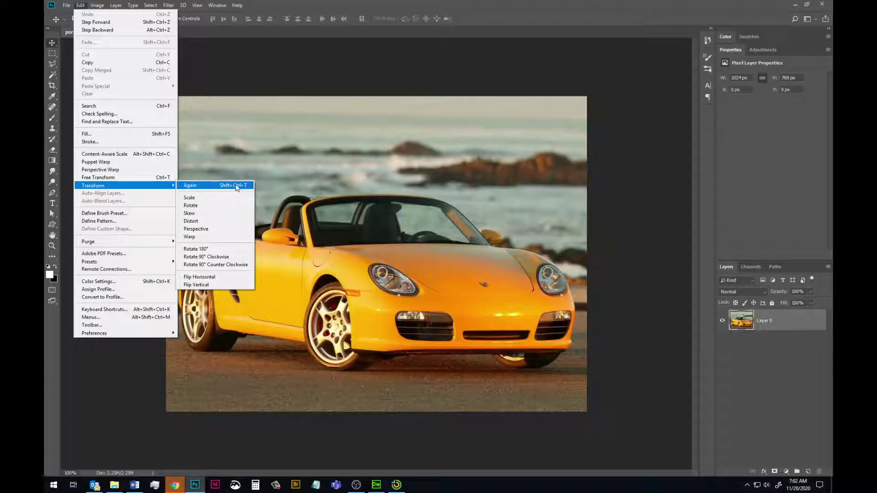
left_click(237, 186)
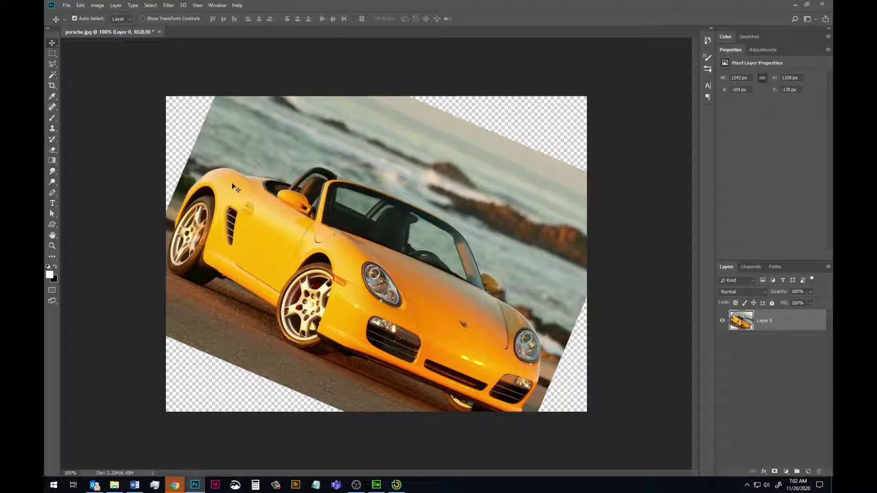
key("ctrl+shift+t")
key("ctrl+shift+t")
key("ctrl+shift+t")
key("ctrl+shift+t")
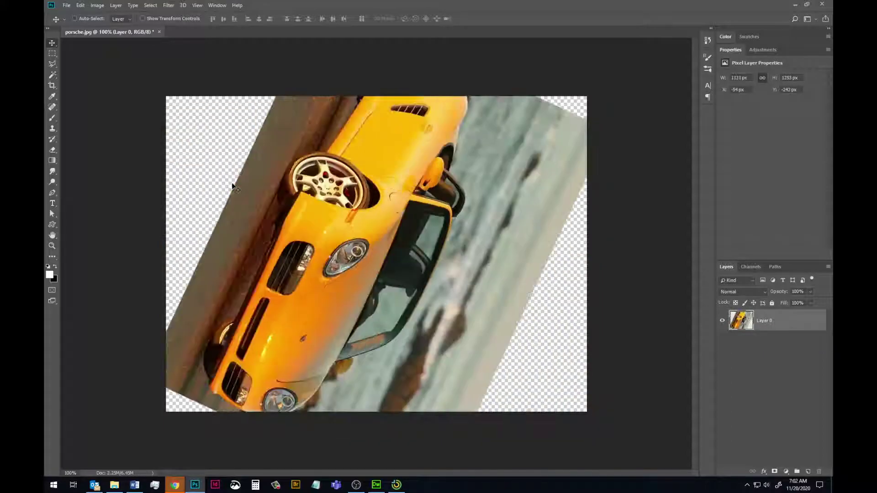
key("ctrl+shift+t")
key("ctrl+shift+t")
key("ctrl+shift+t")
key("ctrl+shift+t")
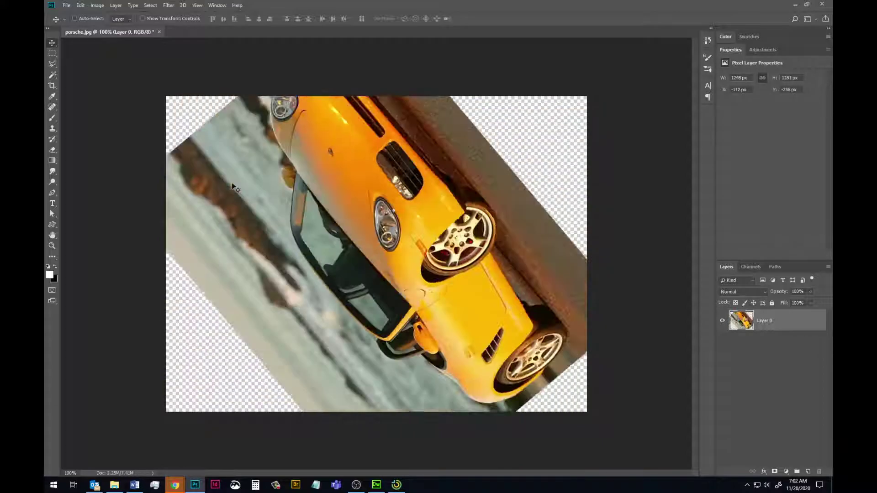
key("ctrl+shift+t")
key("ctrl+shift+t")
key("ctrl+shift+t")
key("ctrl+shift+t")
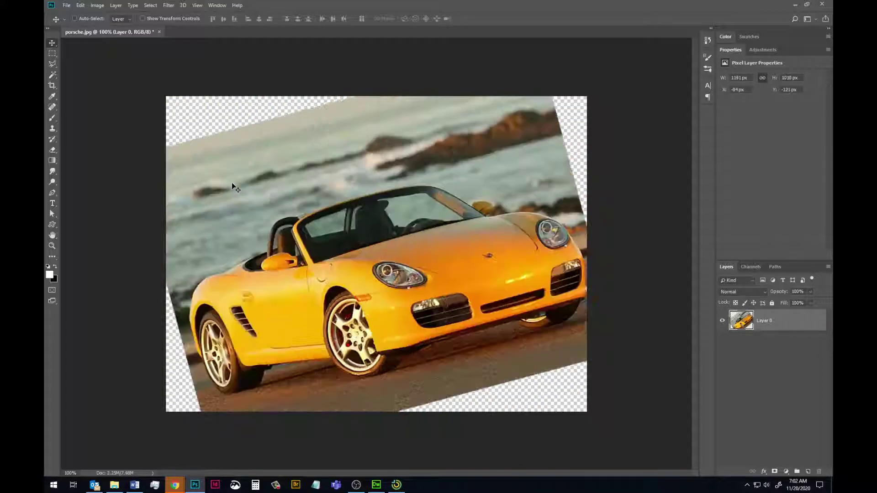
key("ctrl")
Step: Revert the Porsche photo, unlock the Background as Layer 0, and begin a Free Transform at 100%
left_click(66, 5)
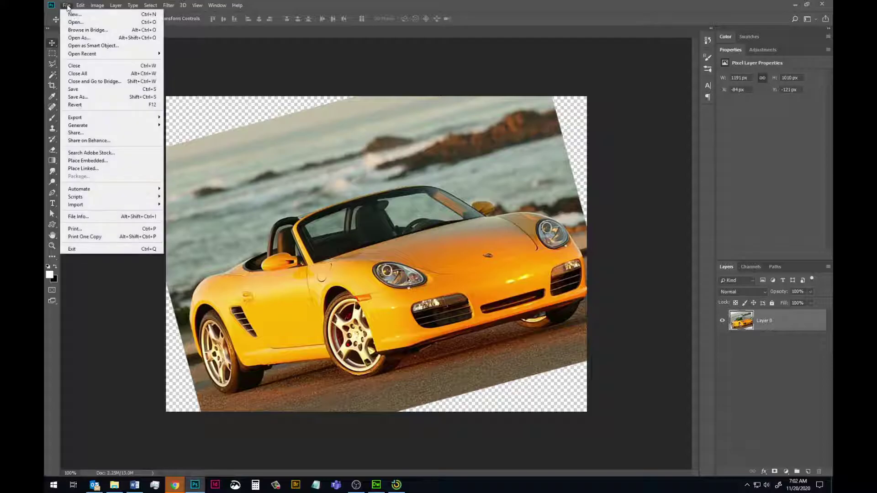
left_click(81, 105)
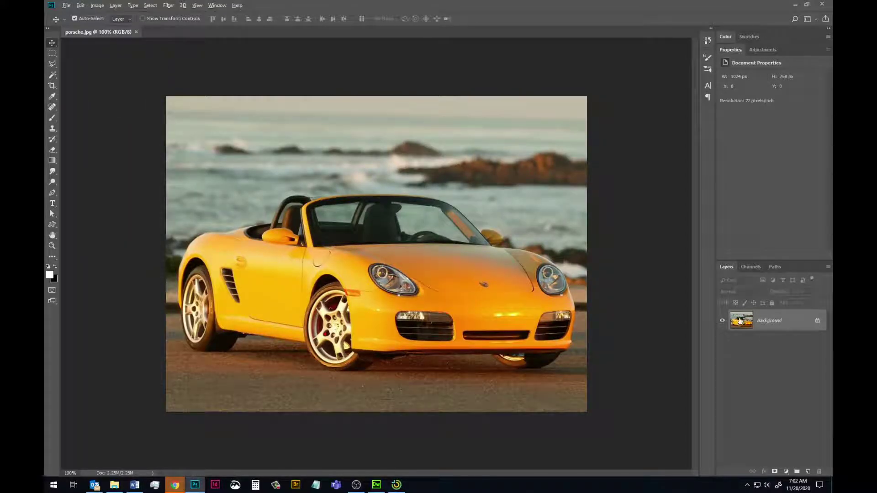
double_click(739, 321, "alt")
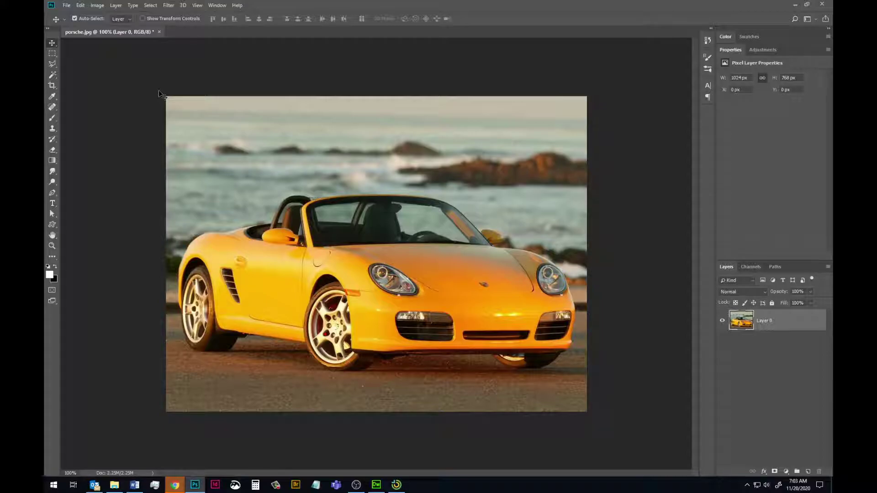
key("ctrl")
key("ctrl+t")
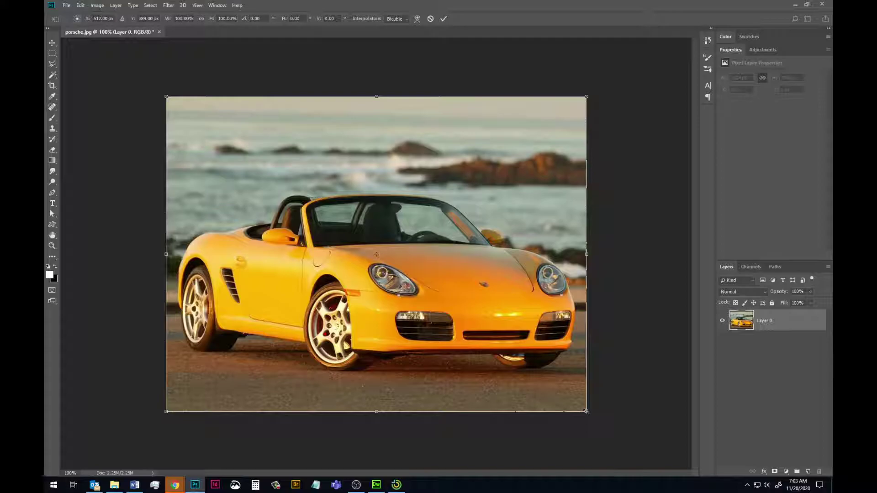
left_click_drag(586, 411, 547, 211)
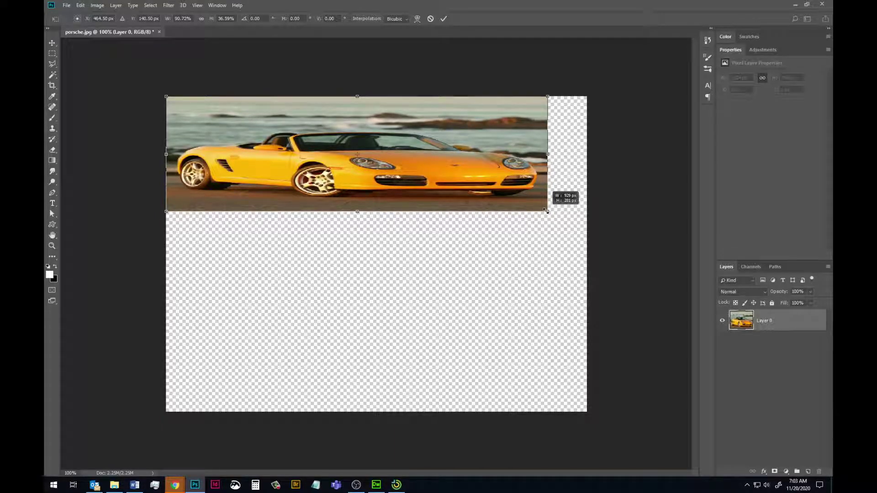
left_click_drag(547, 211, 414, 210)
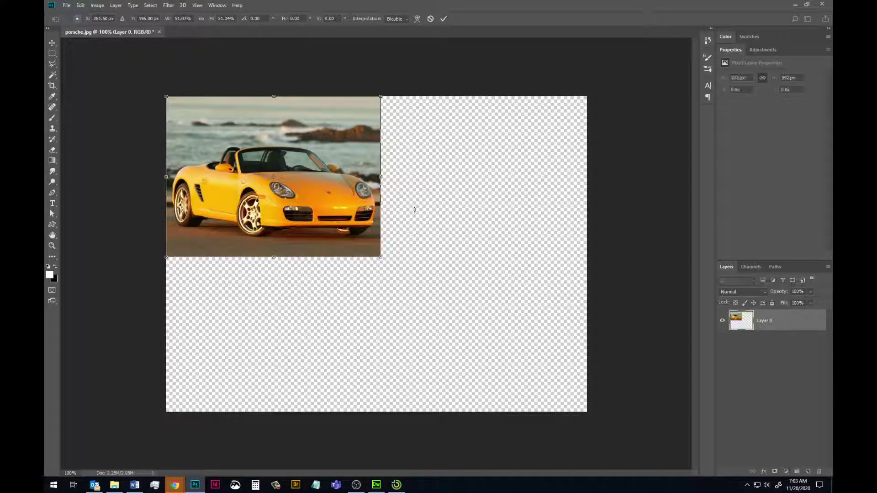
key("Escape")
key("ctrl+t")
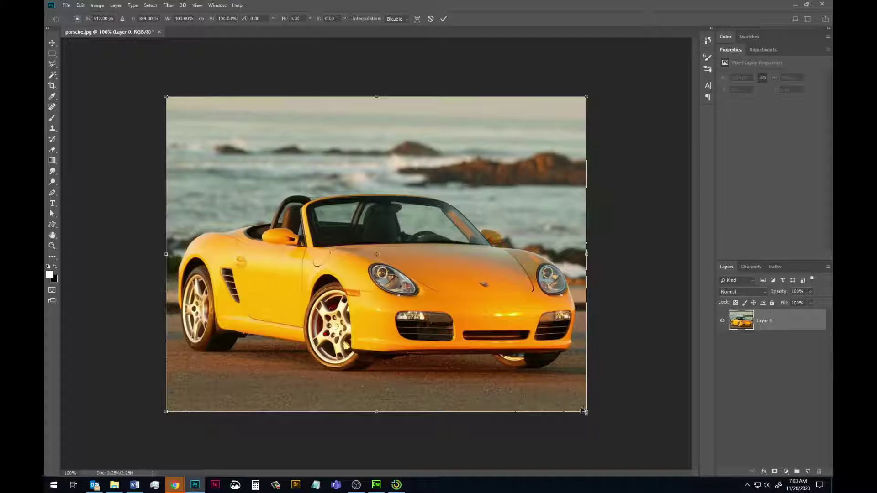
left_click_drag(584, 410, 488, 304)
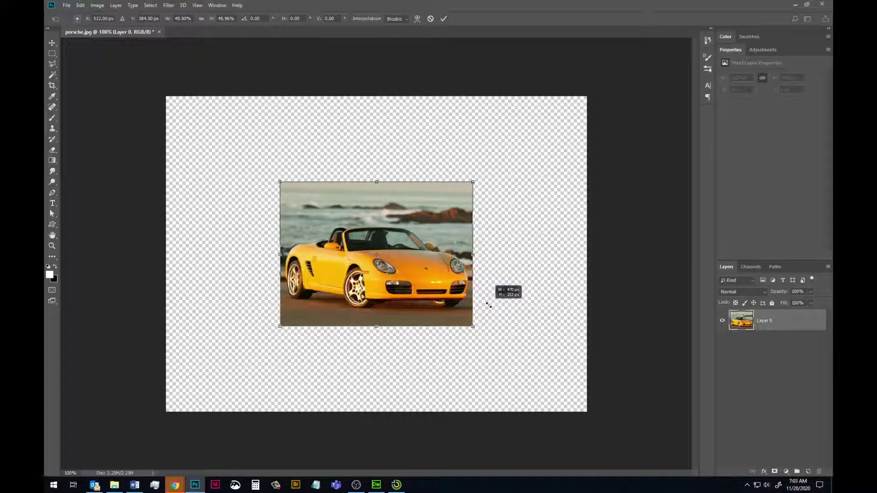
left_click_drag(489, 305, 489, 305)
key("Escape")
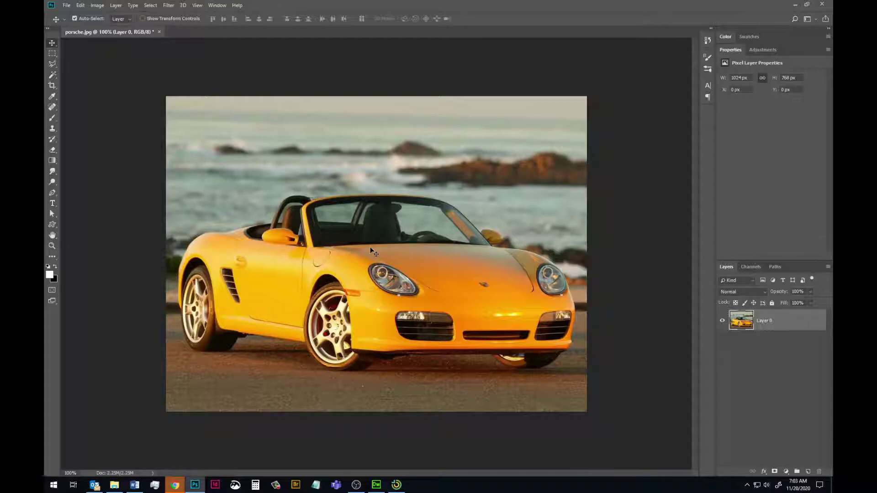
key("ctrl")
key("ctrl+t")
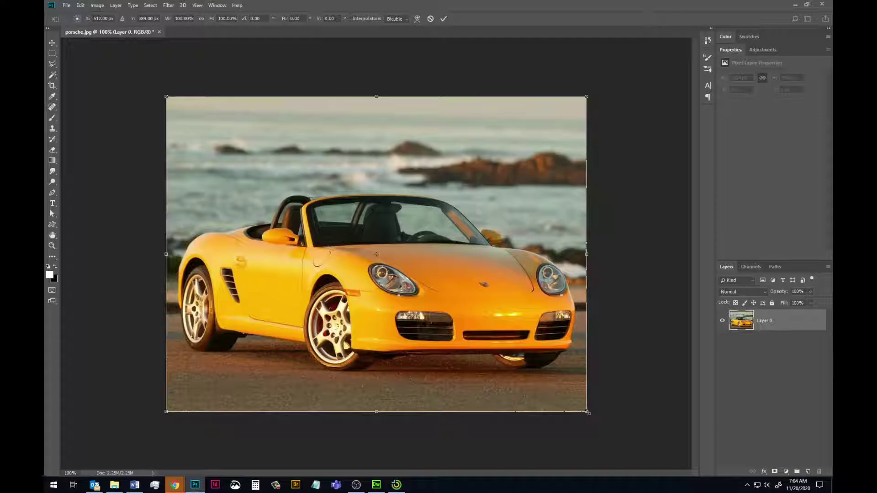
left_click_drag(587, 411, 515, 347)
key("ctrl+z")
left_click_drag(587, 412, 138, 287)
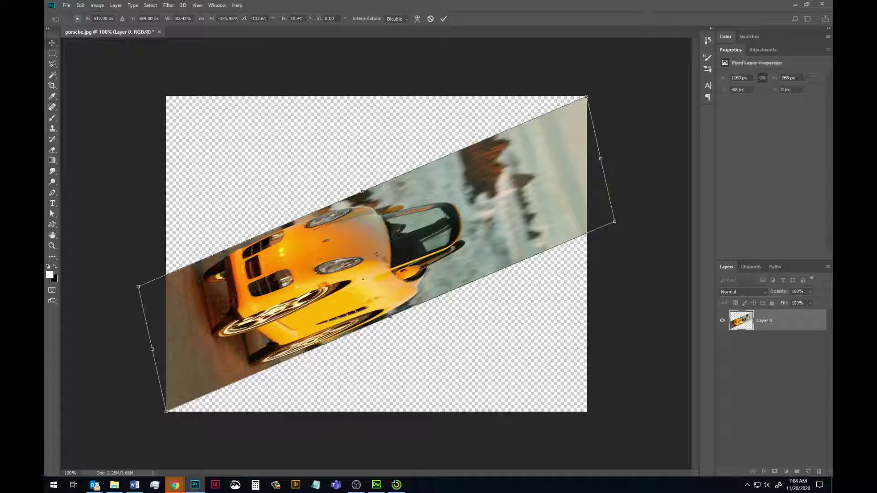
key("Escape")
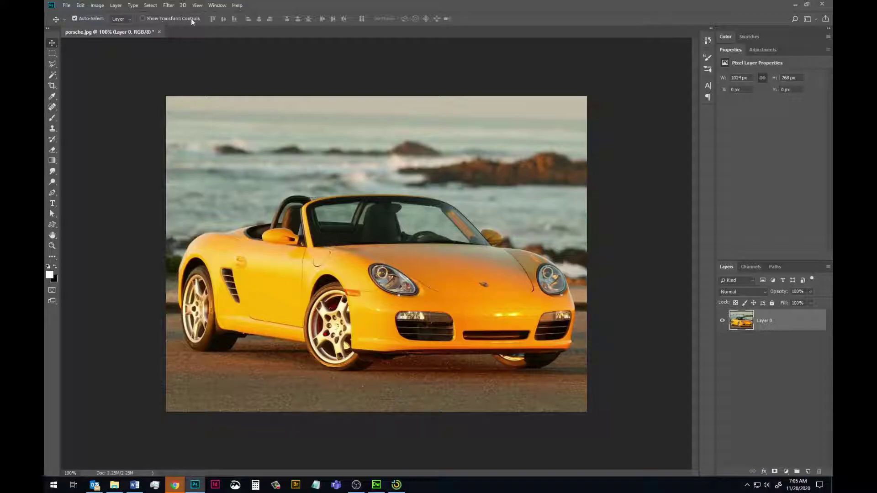
Step: Enable Show Transform Controls for the Move tool, trial a 33% corner scale, then cancel it
left_click(142, 18)
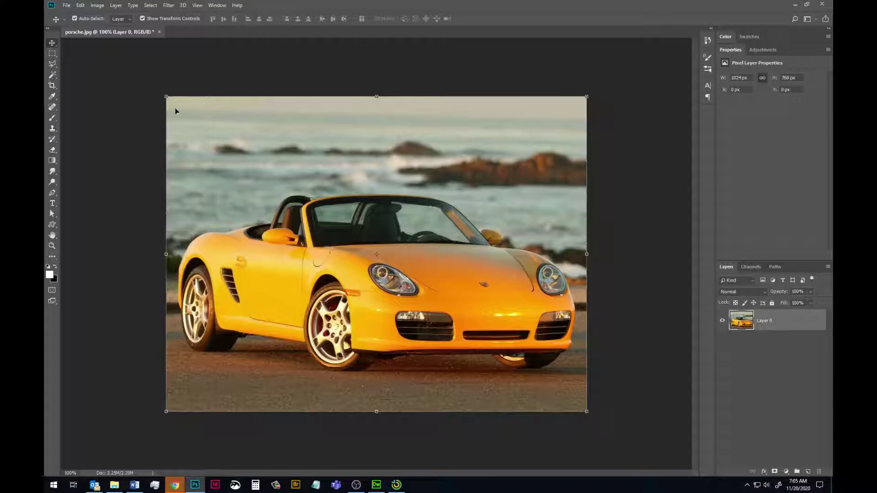
left_click_drag(166, 96, 446, 307)
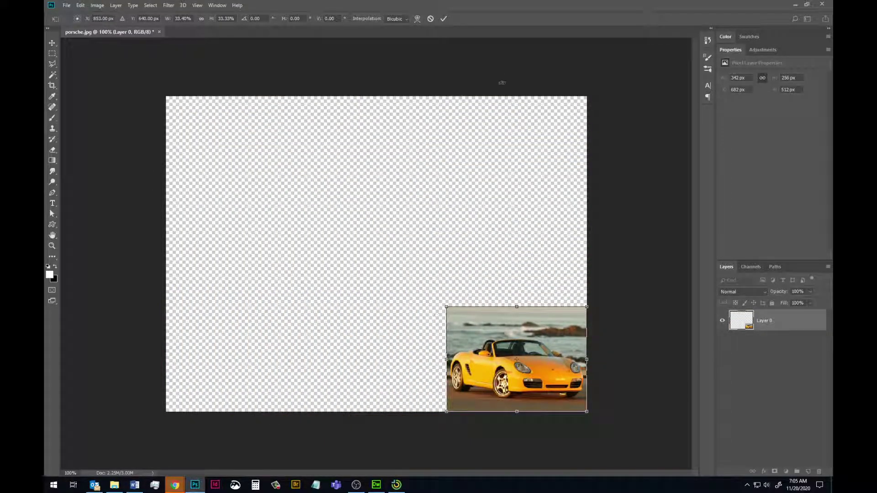
left_click(430, 18)
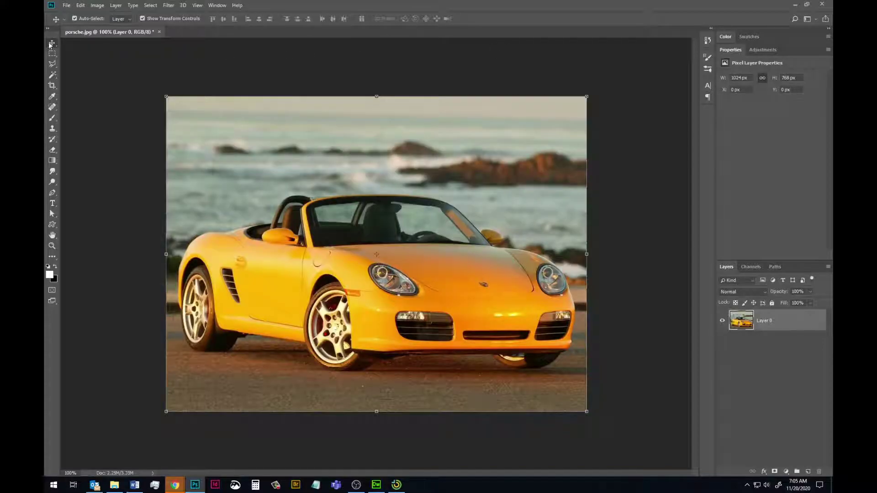